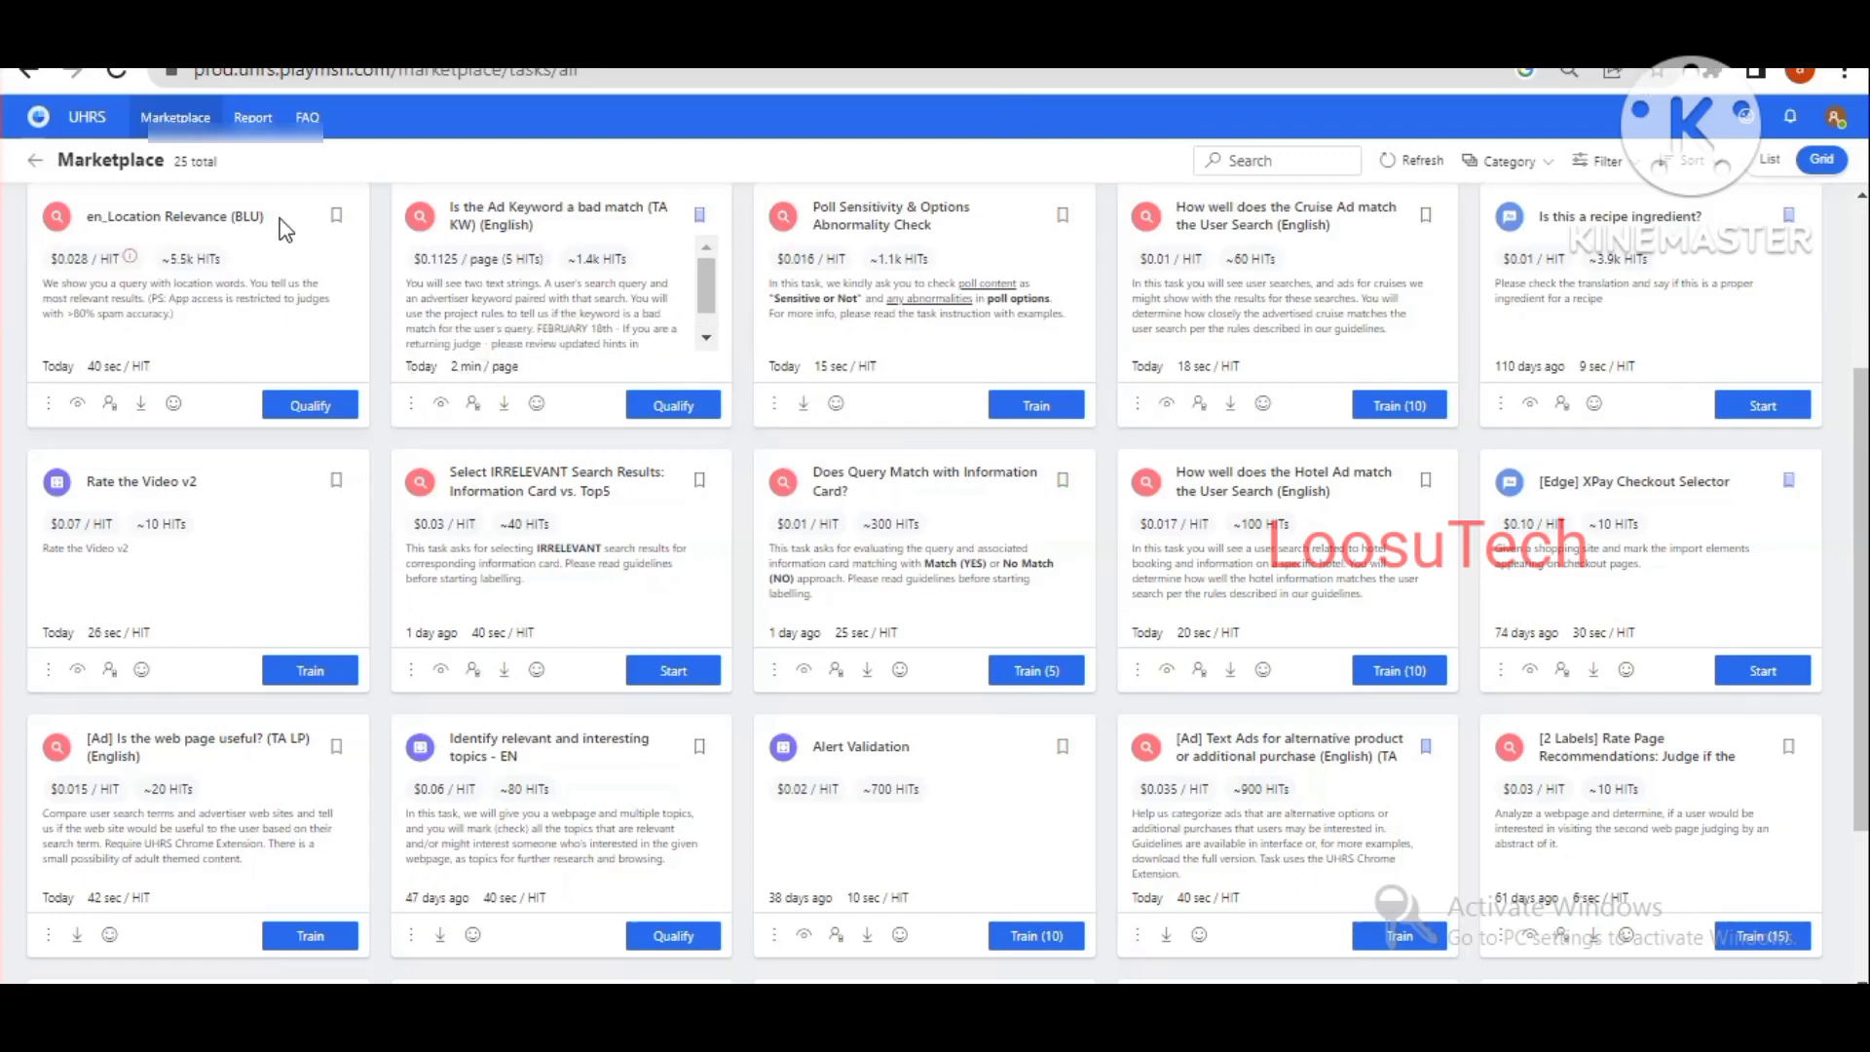
Step: Start the en_Location Relevance (BLU) qualification from its card's Qualify option
left_click(339, 409)
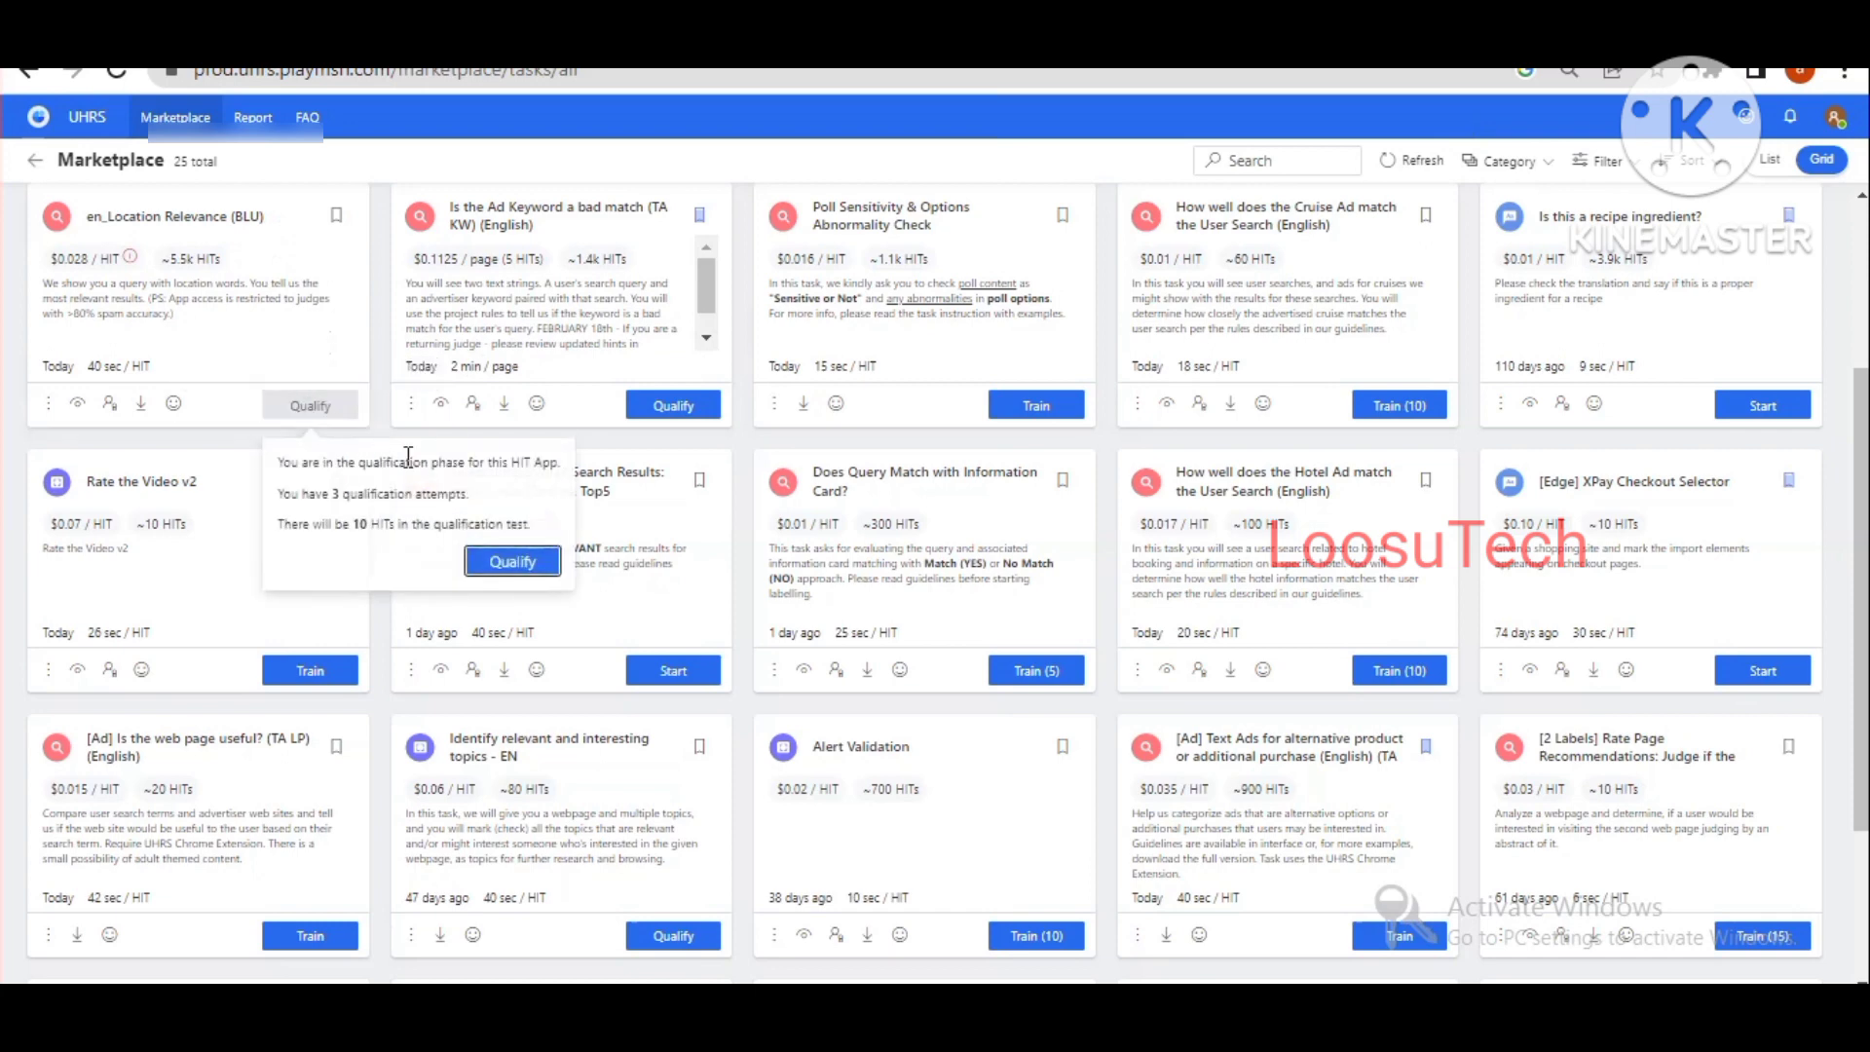
left_click(534, 563)
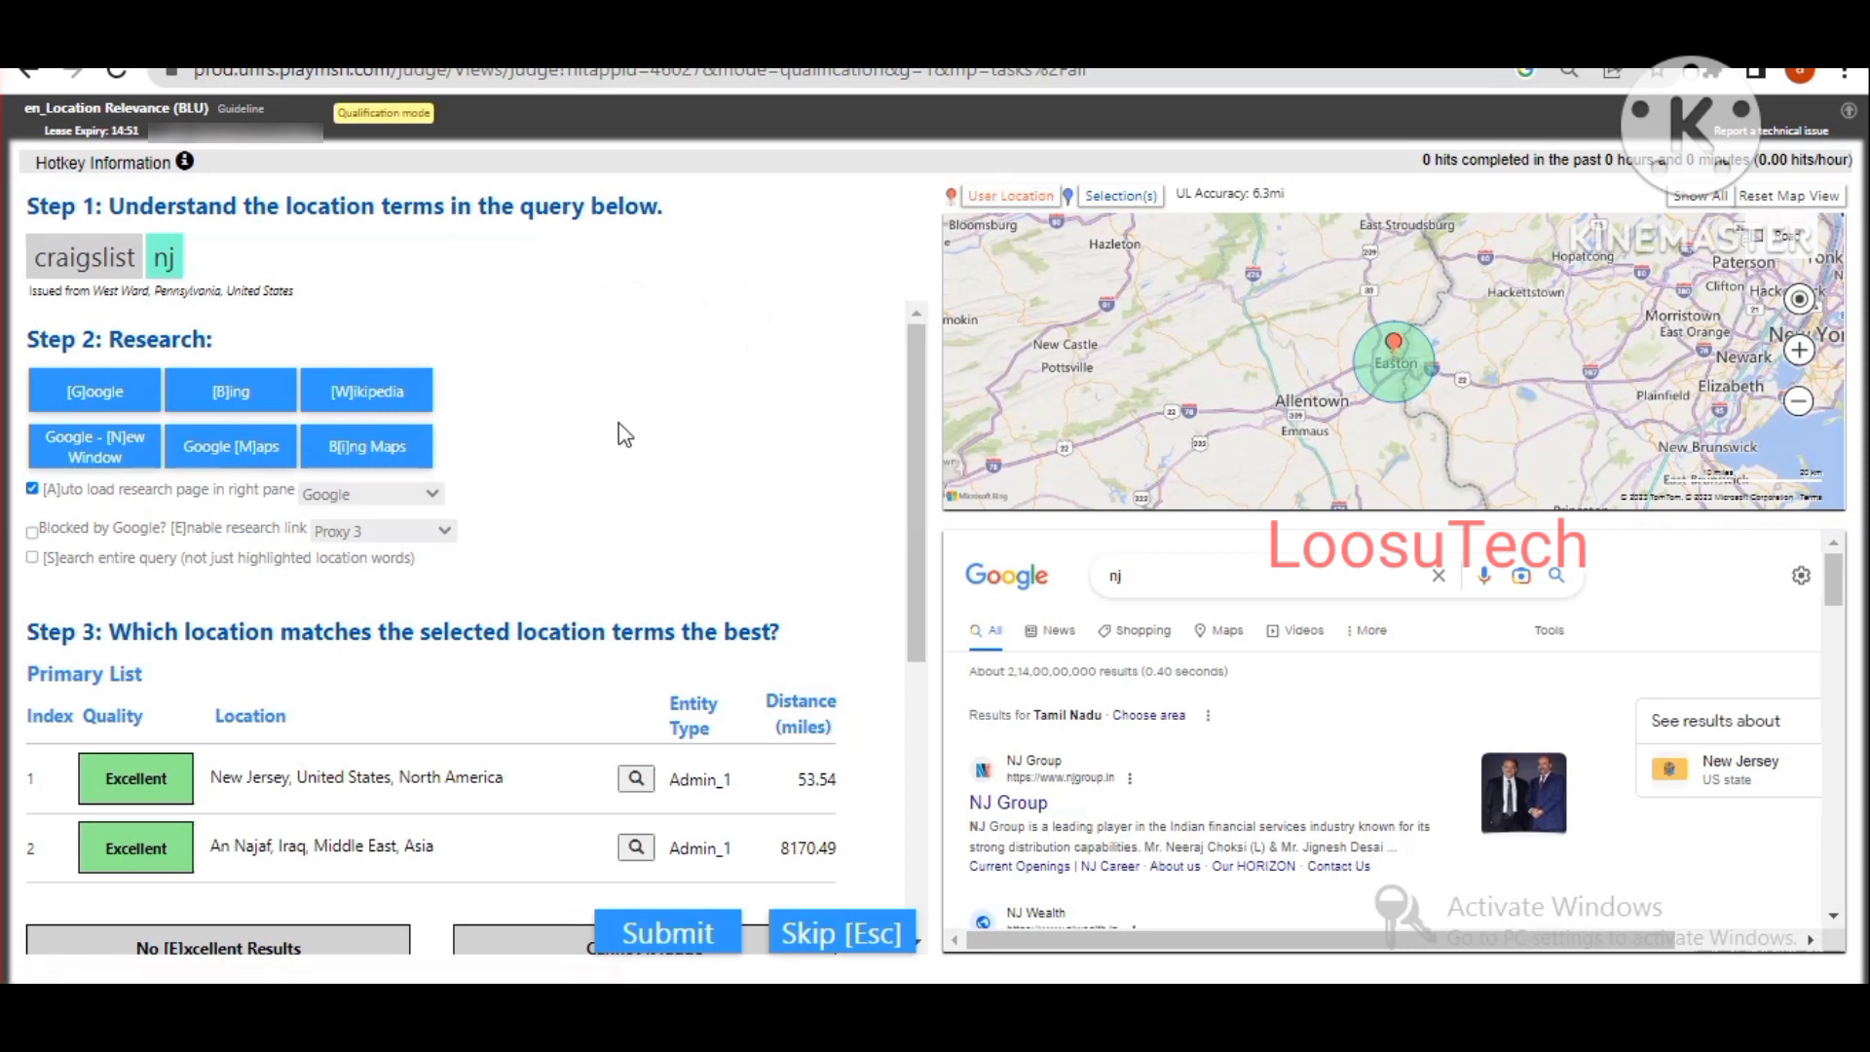
Step: Rate New Jersey, United States as Excellent for 'craigslist nj' and submit the judgment
scroll(624, 434, "down", 1)
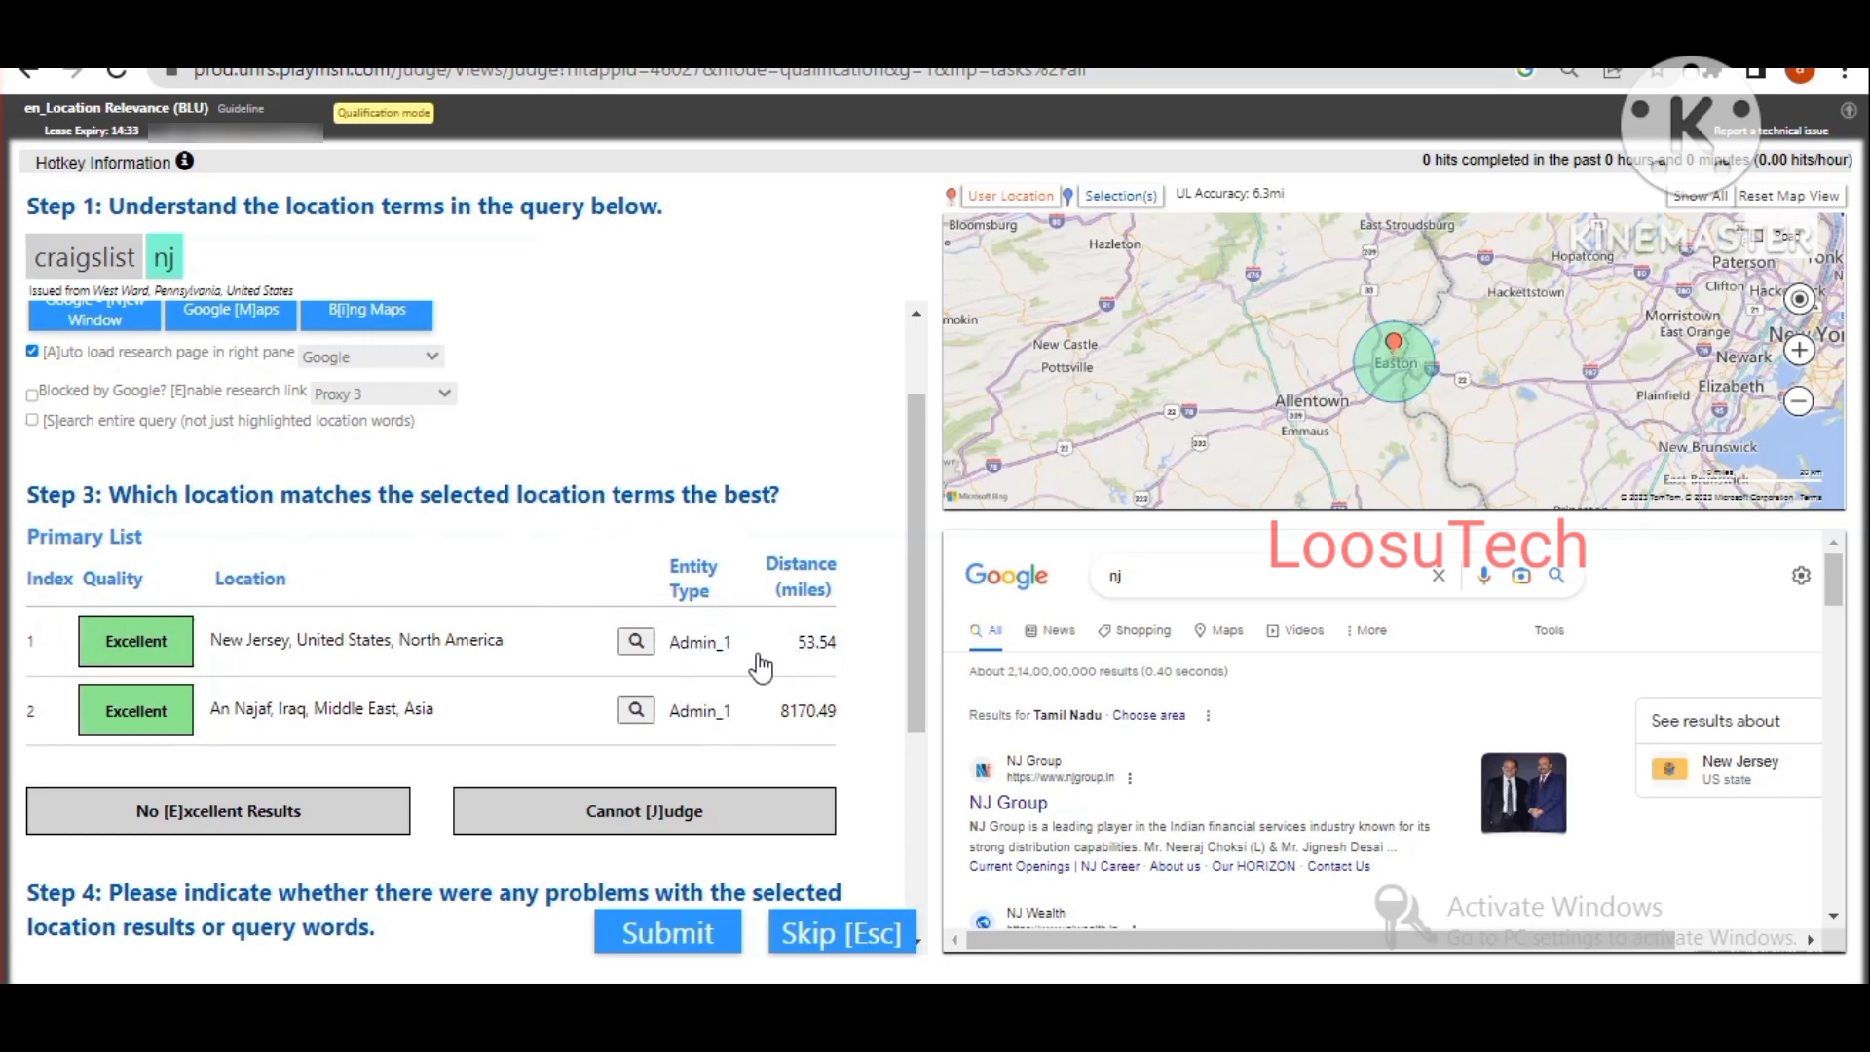
left_click(126, 650)
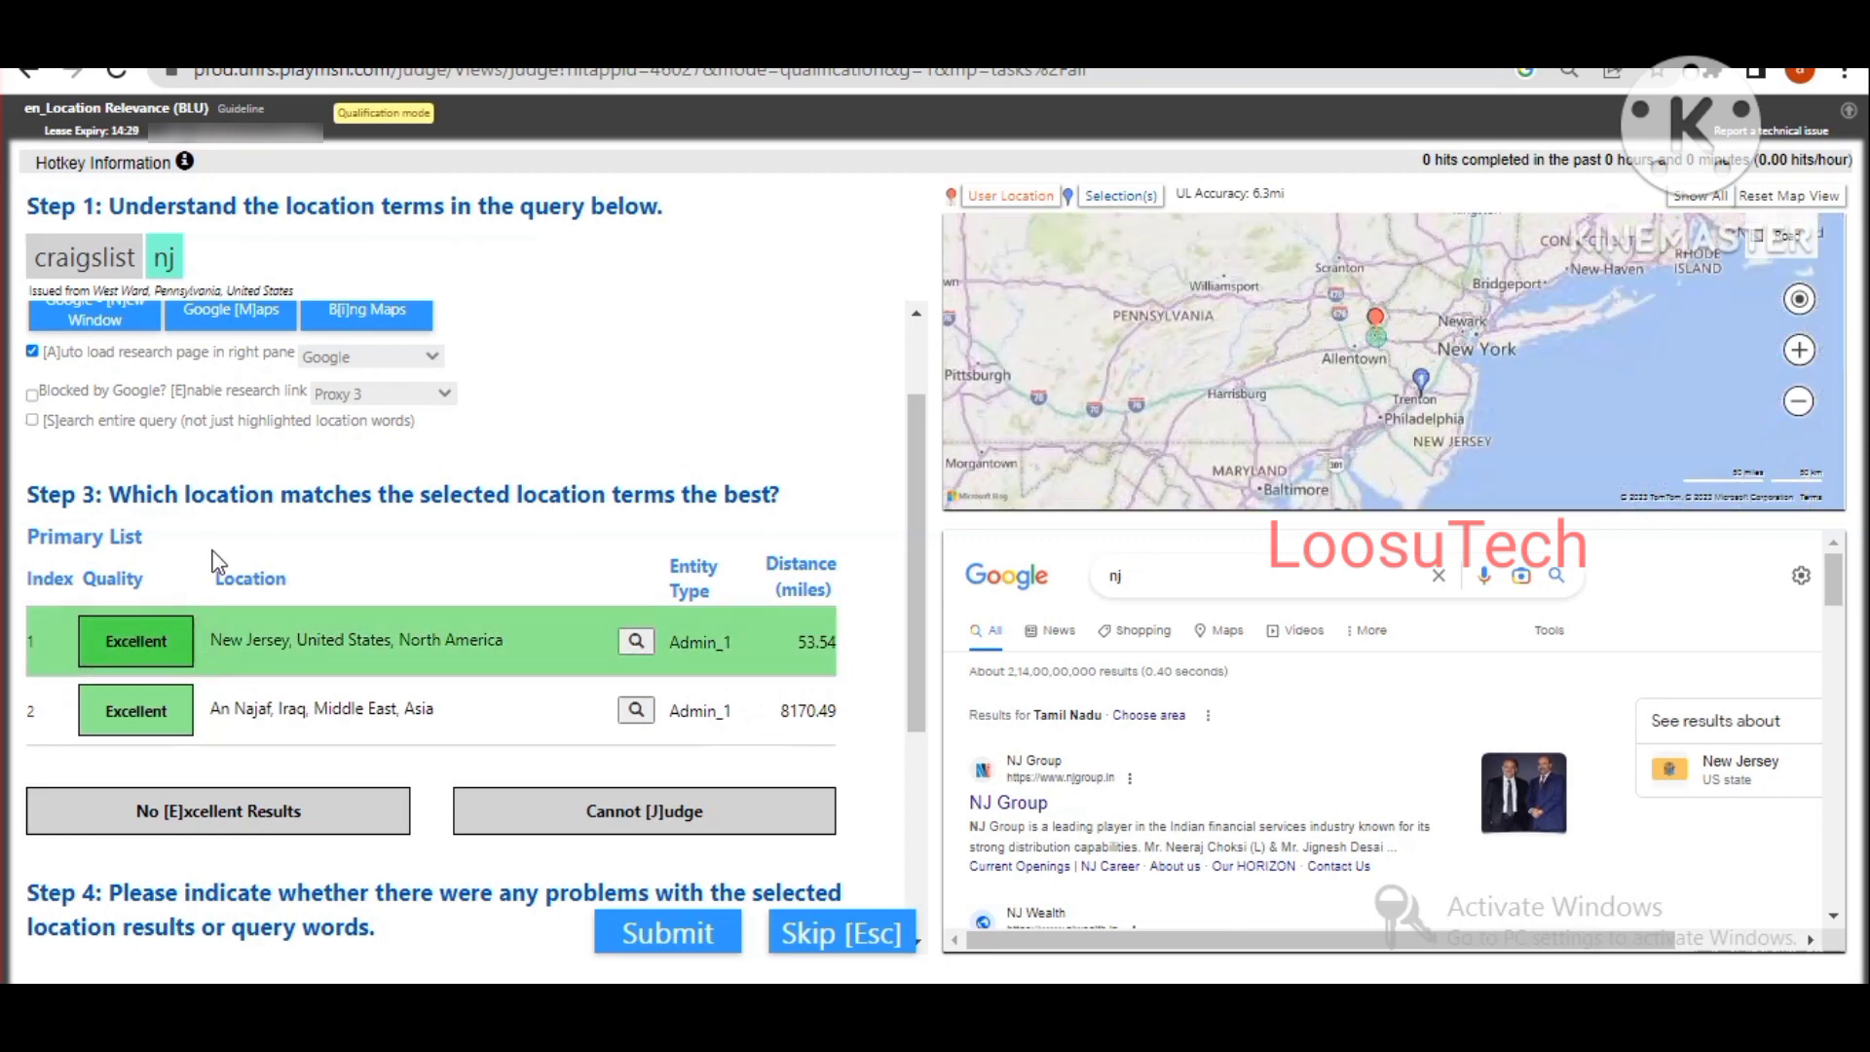
scroll(216, 562, "down", 4)
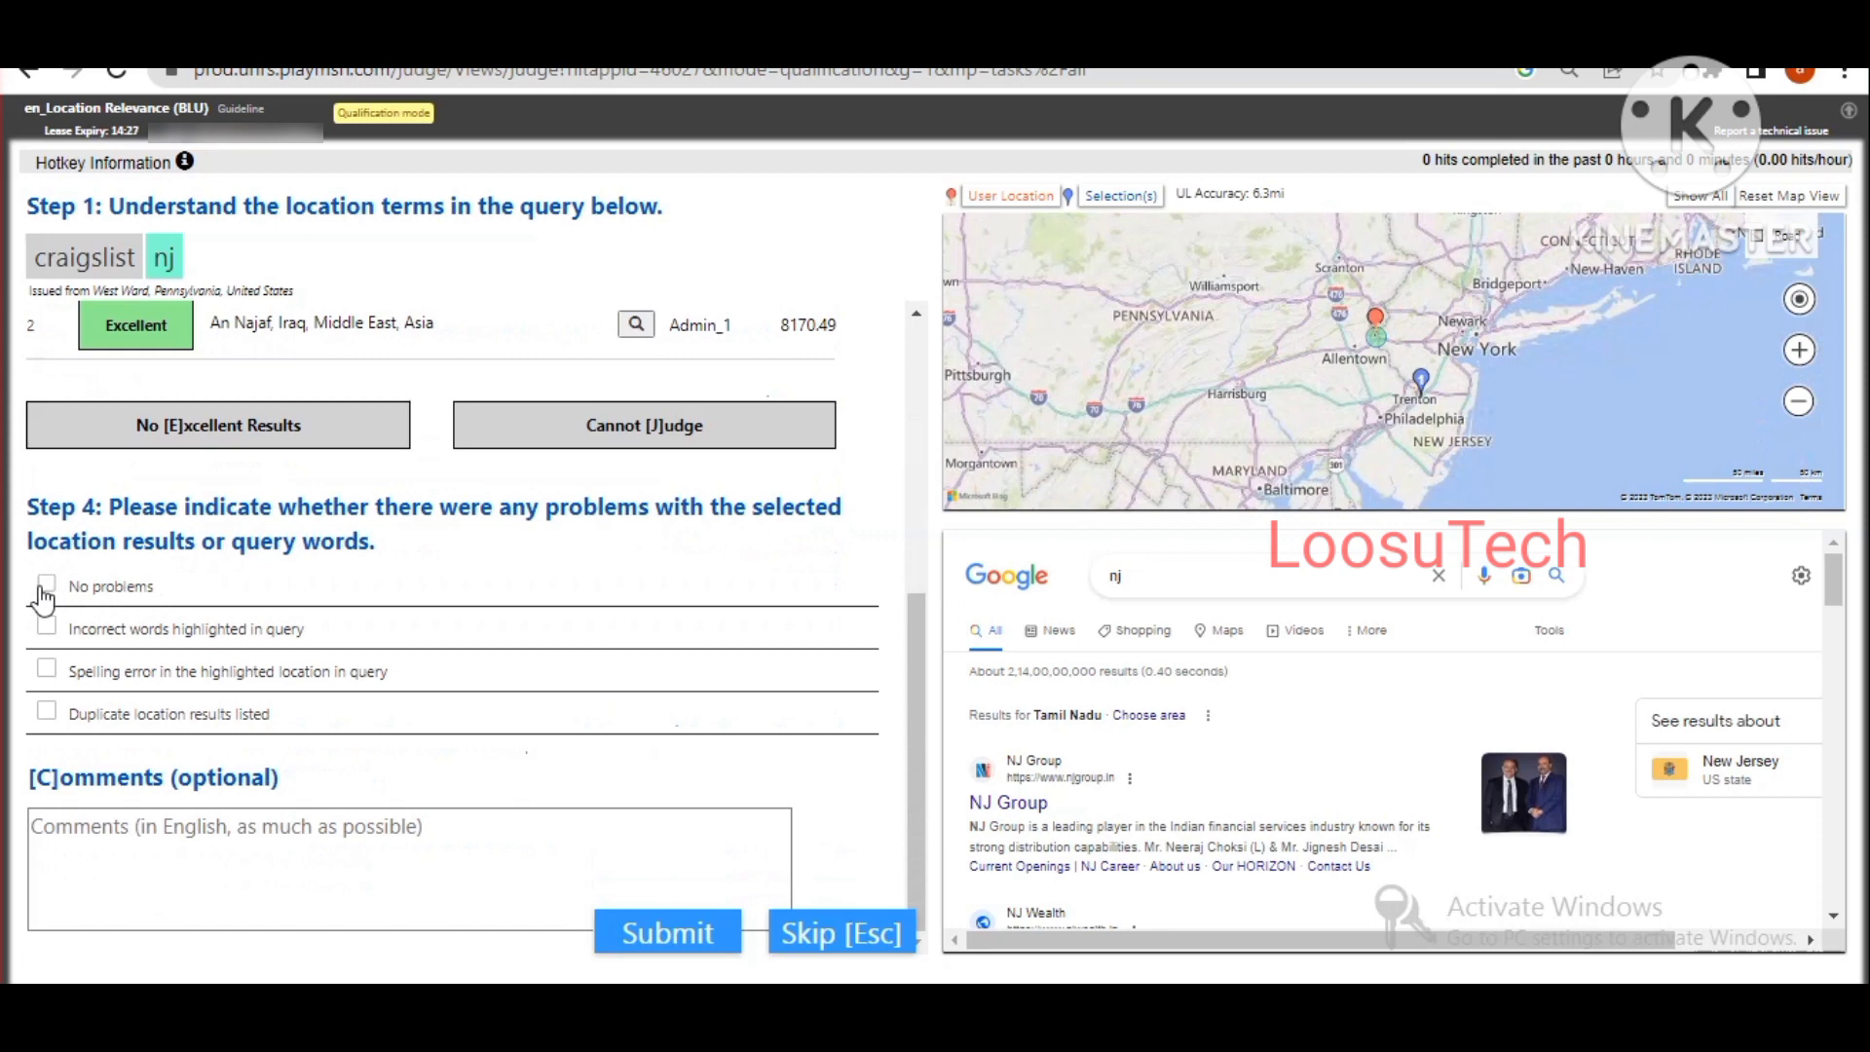
left_click(669, 943)
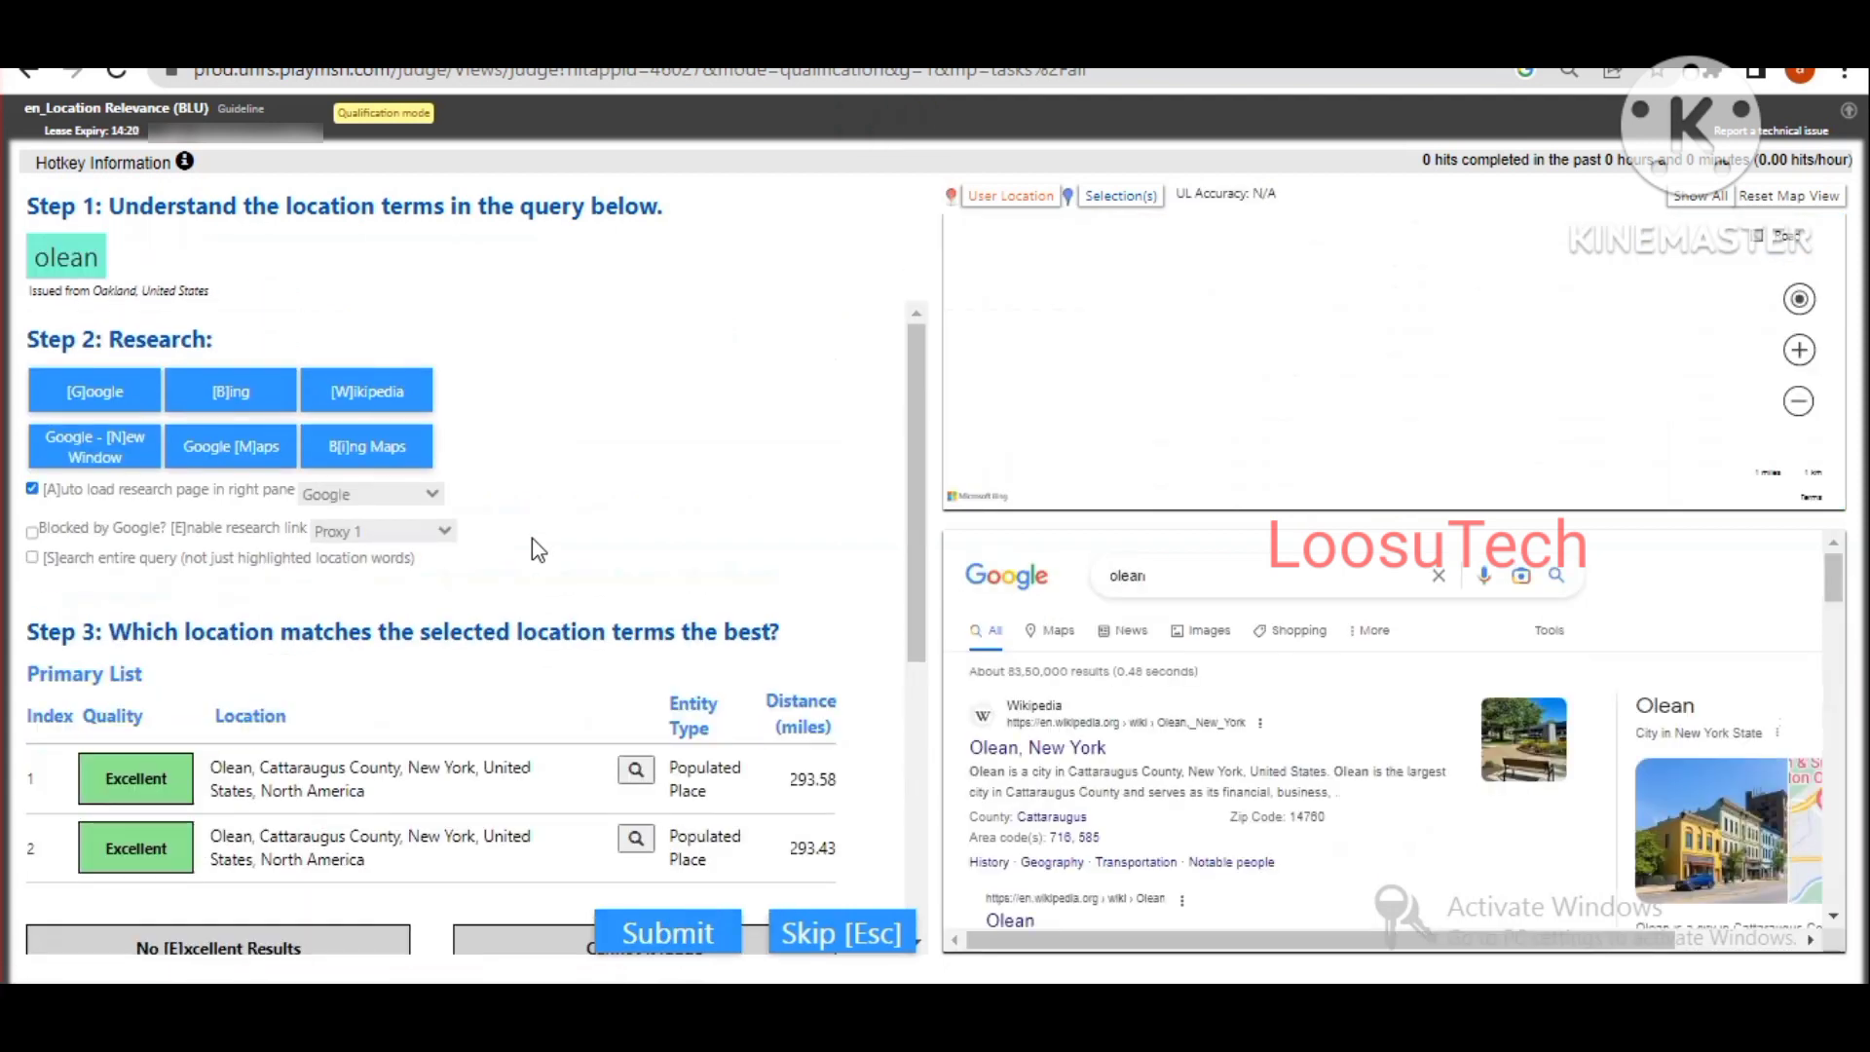
Step: Mark both Olean, Cattaraugus County rows Excellent, tick No problems, and submit the 'olean' judgment
scroll(532, 538, "down", 1)
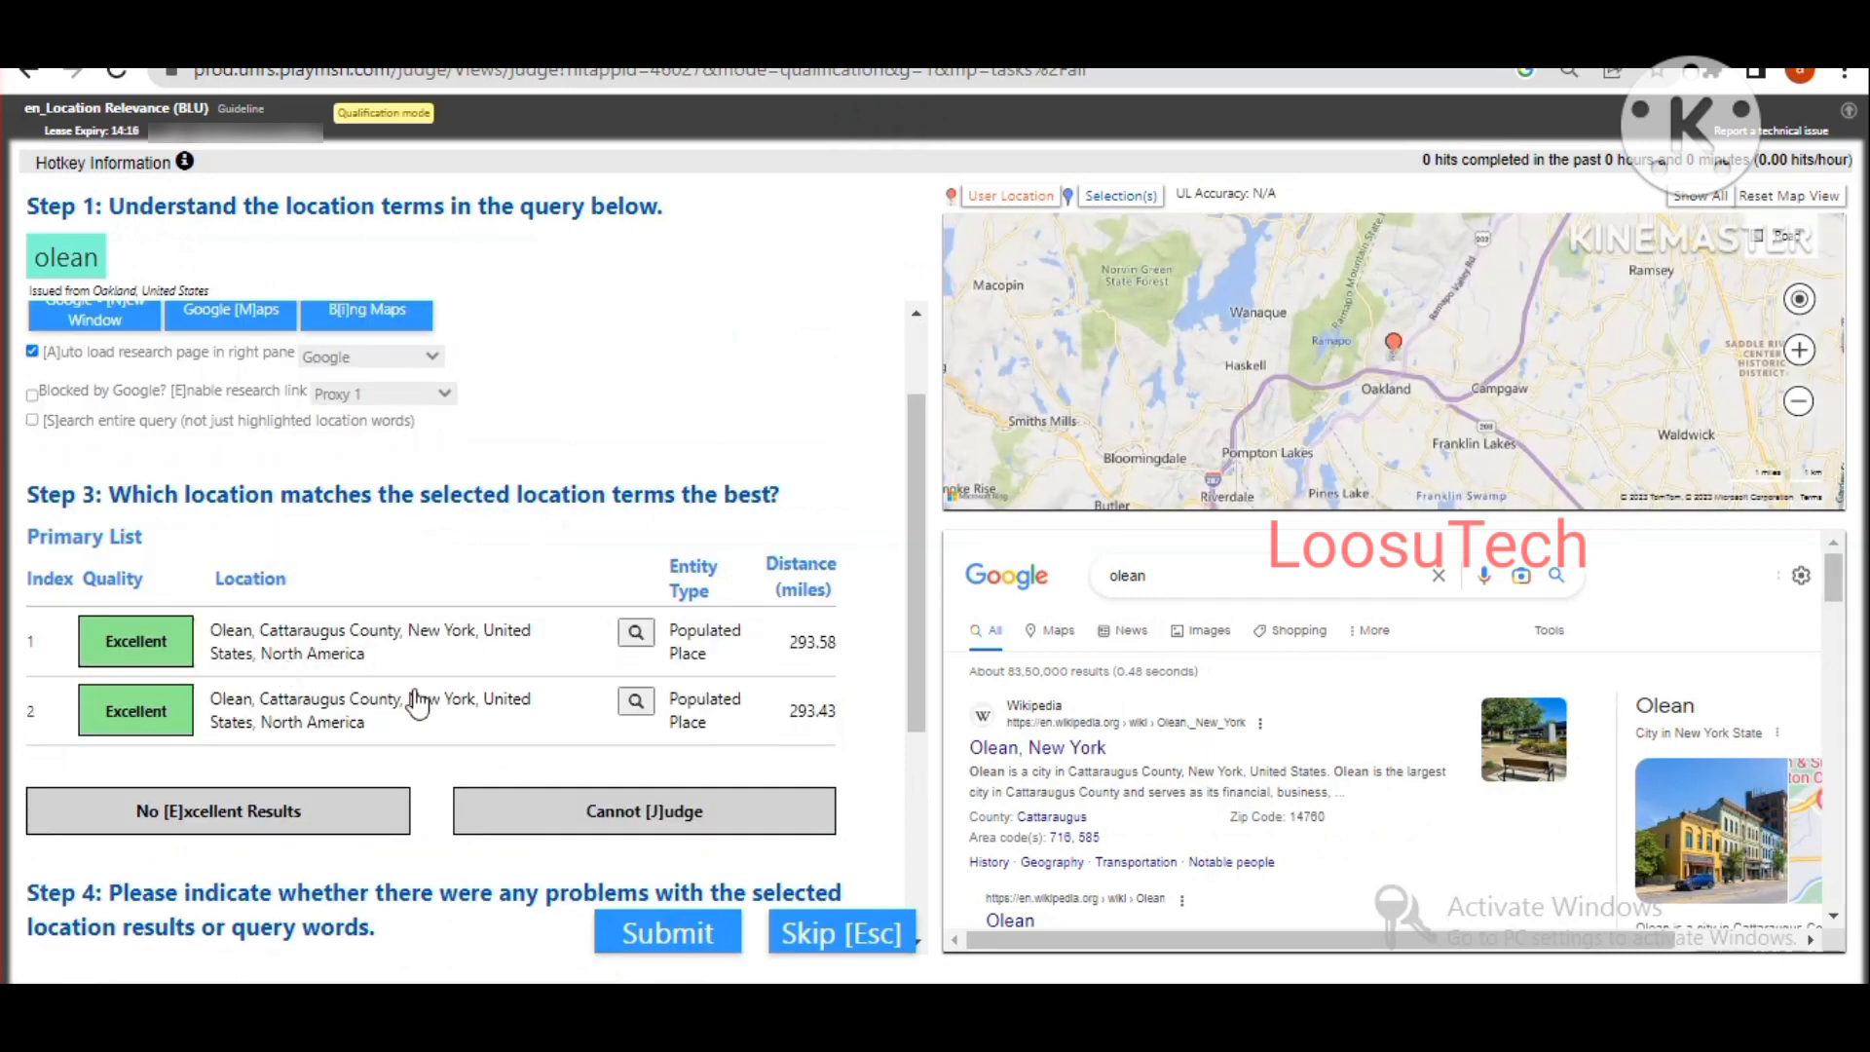
left_click(148, 659)
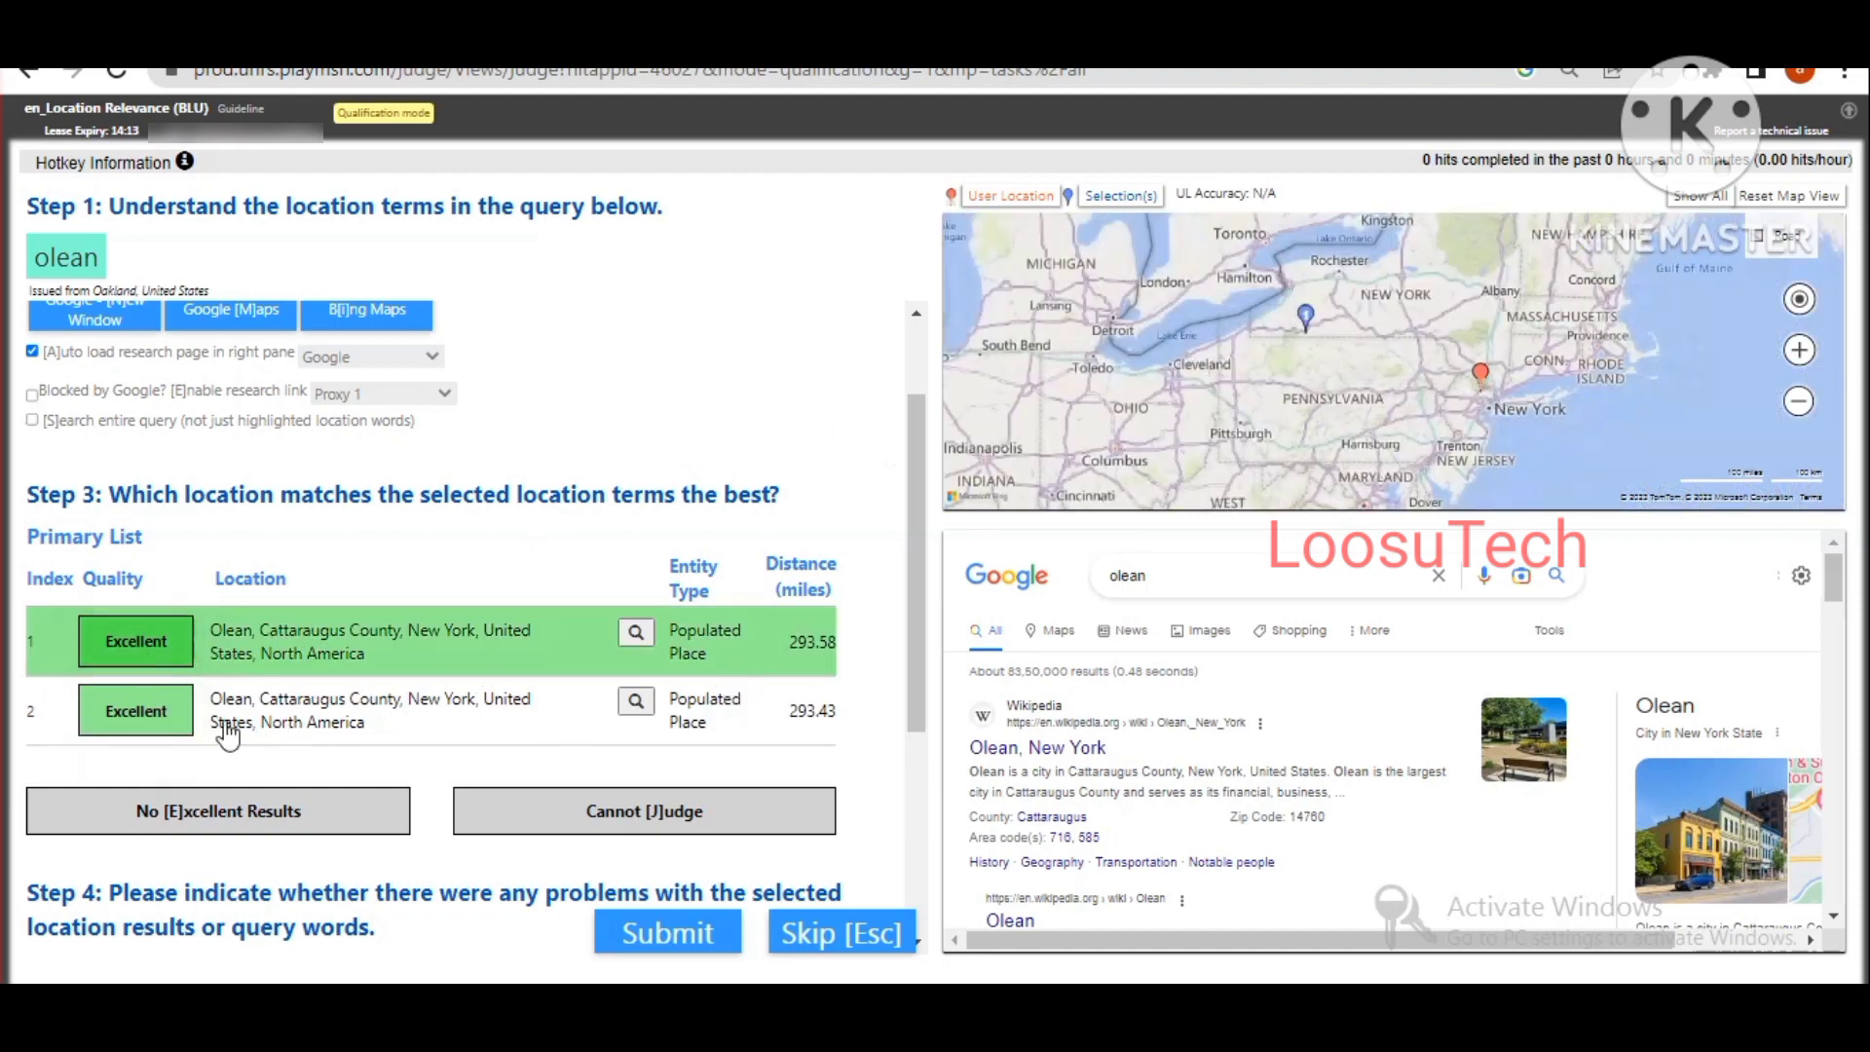
left_click(170, 726)
scroll(340, 581, "down", 3)
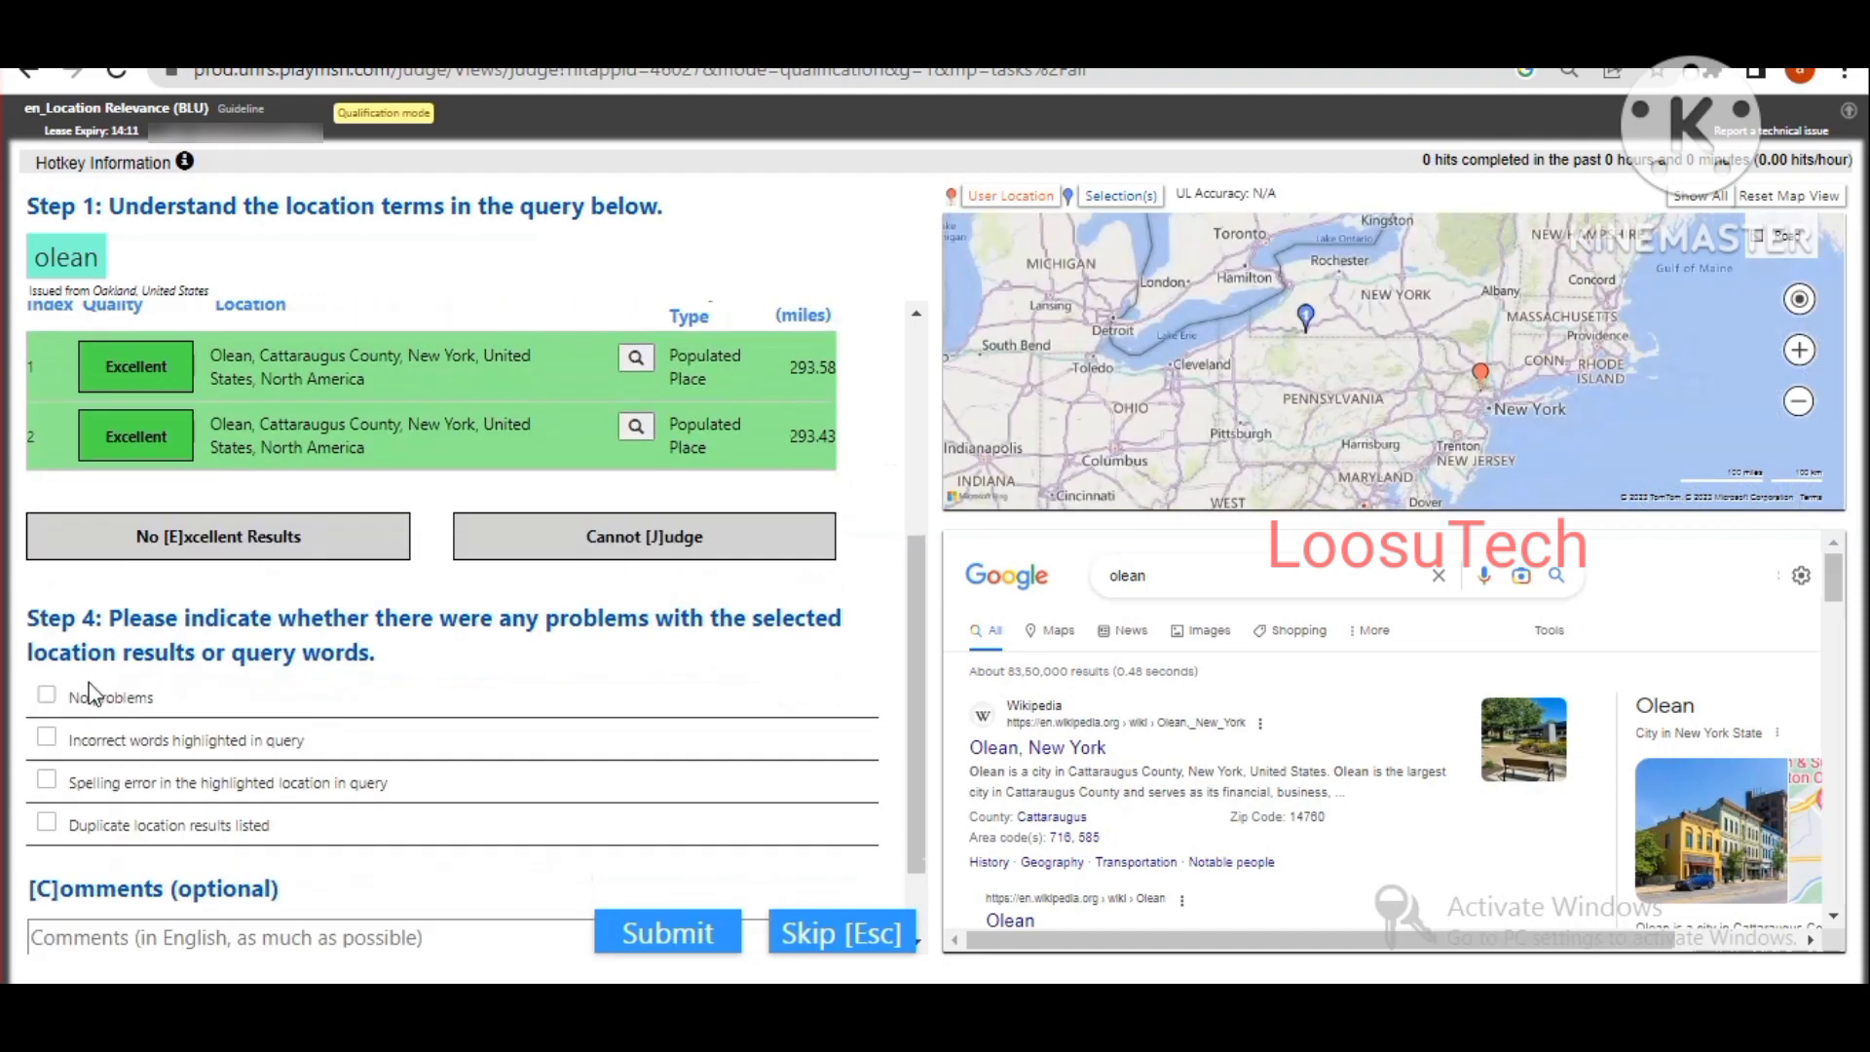
left_click(47, 695)
left_click(662, 932)
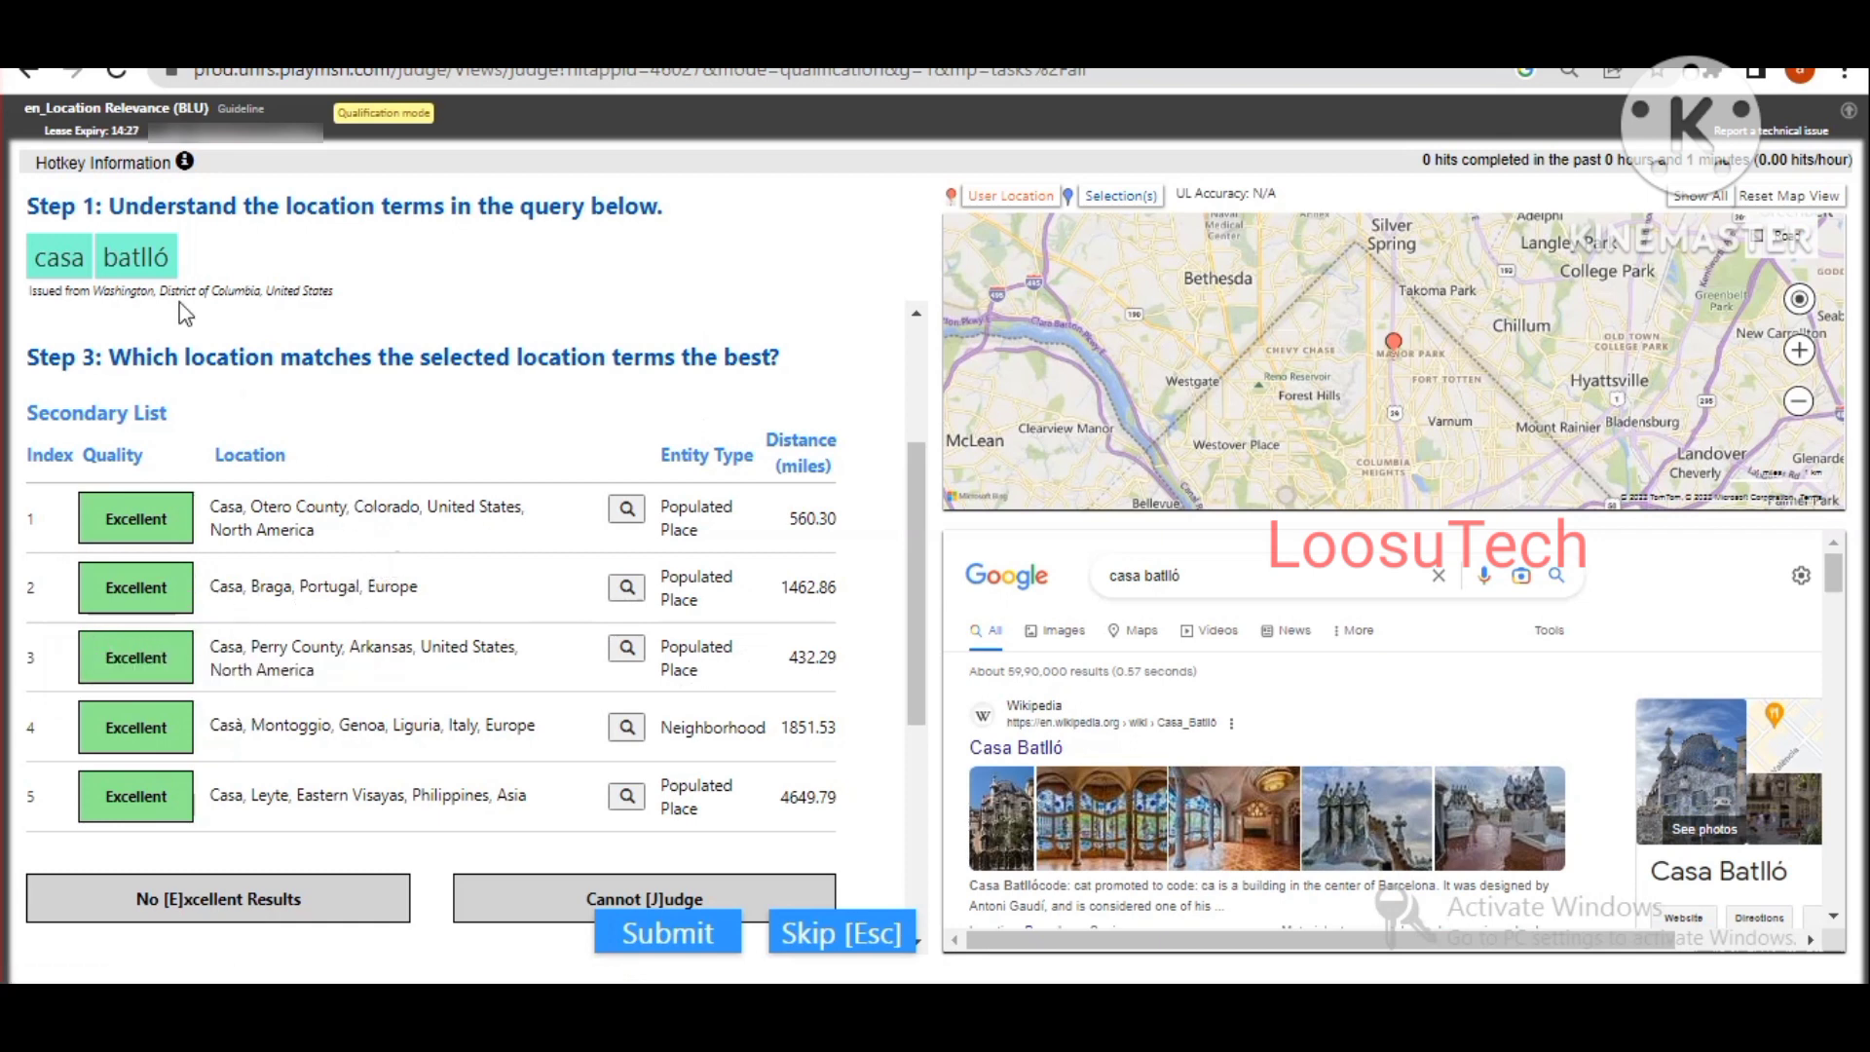
Step: After reloading, rate Casa in Otero County, Colorado and Perry County, Arkansas Excellent, tick No problems, submit
left_click(116, 76)
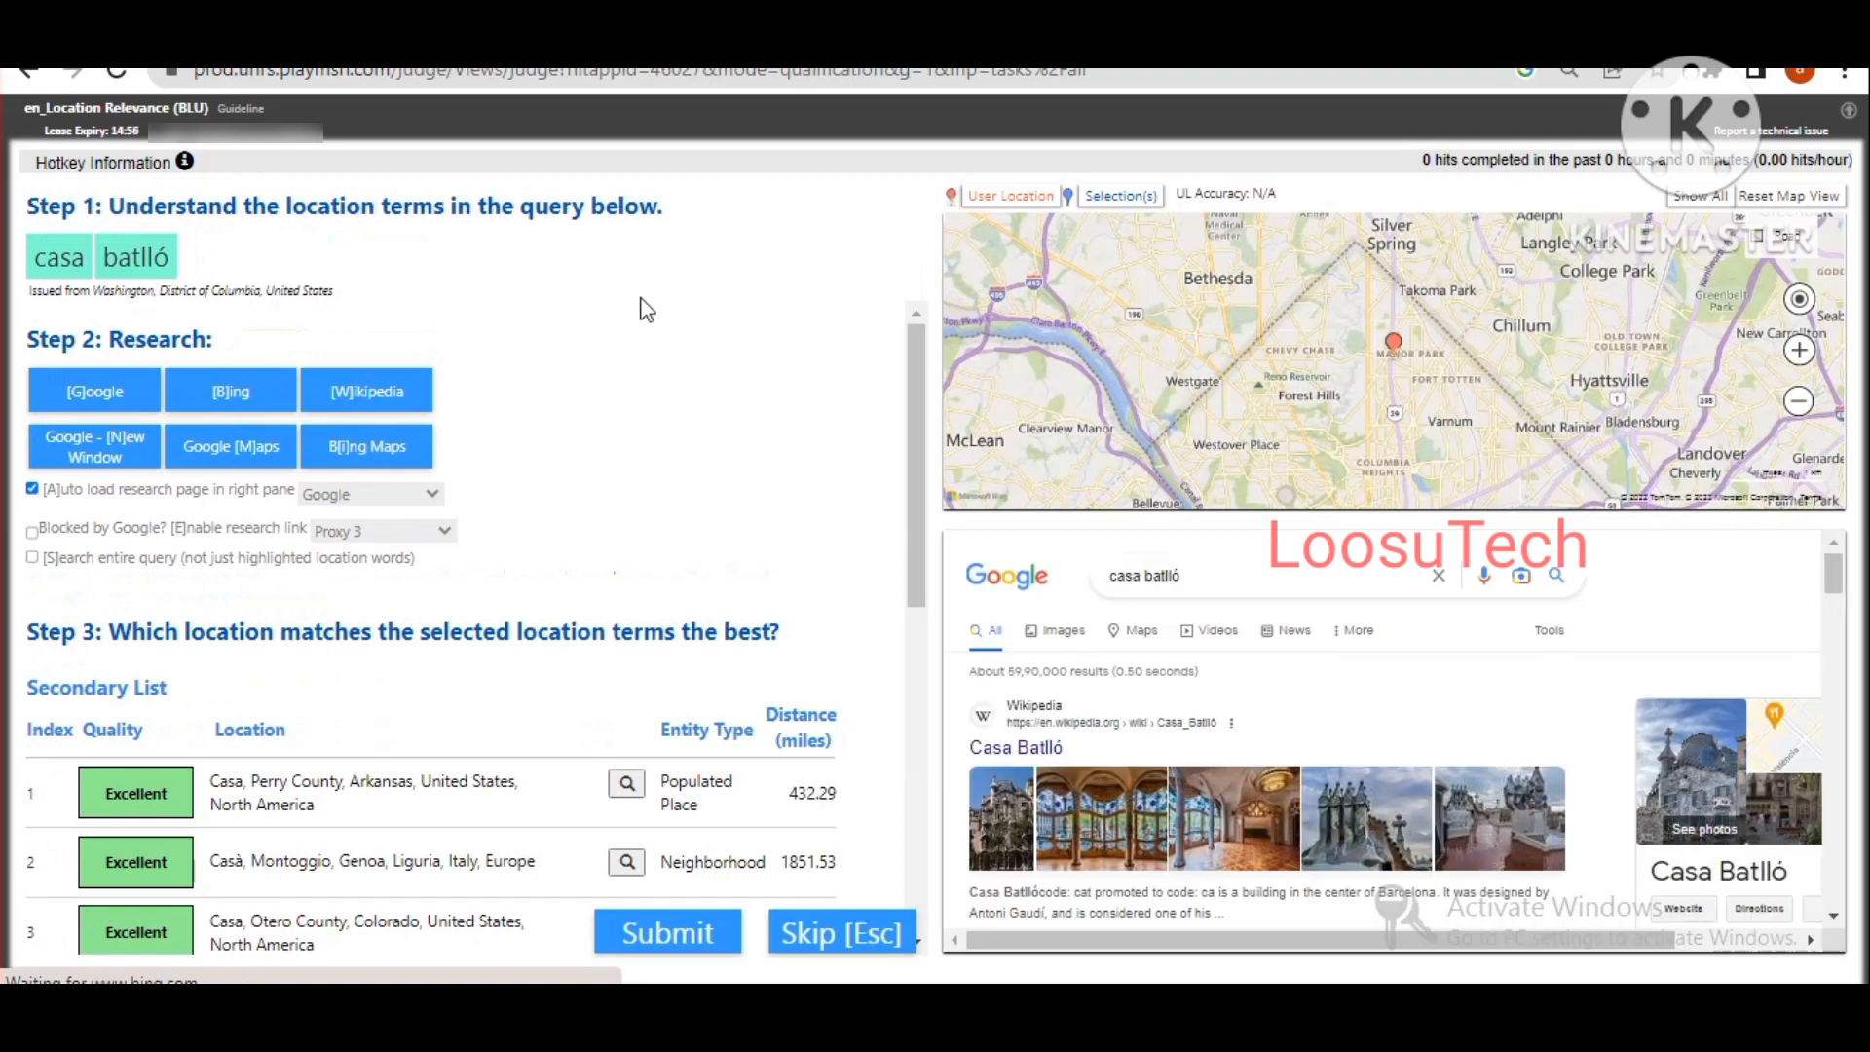
scroll(667, 417, "down", 3)
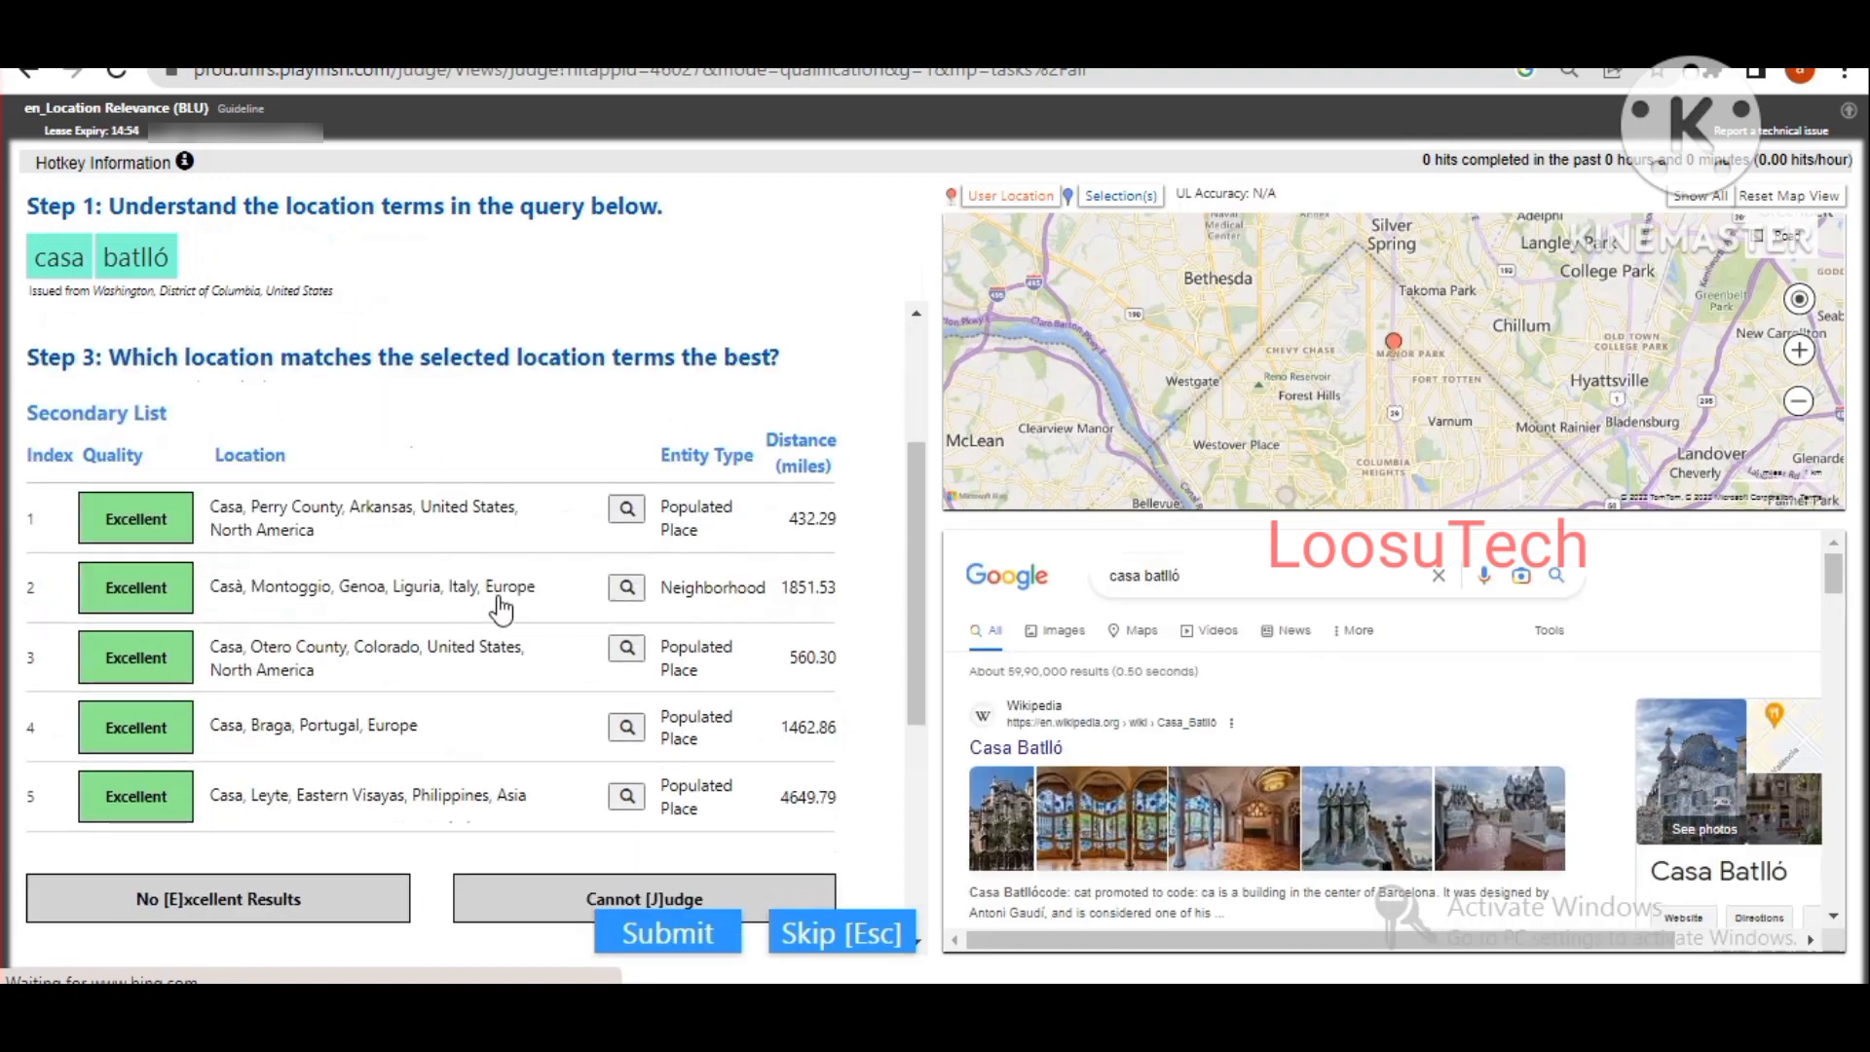
left_click(177, 675)
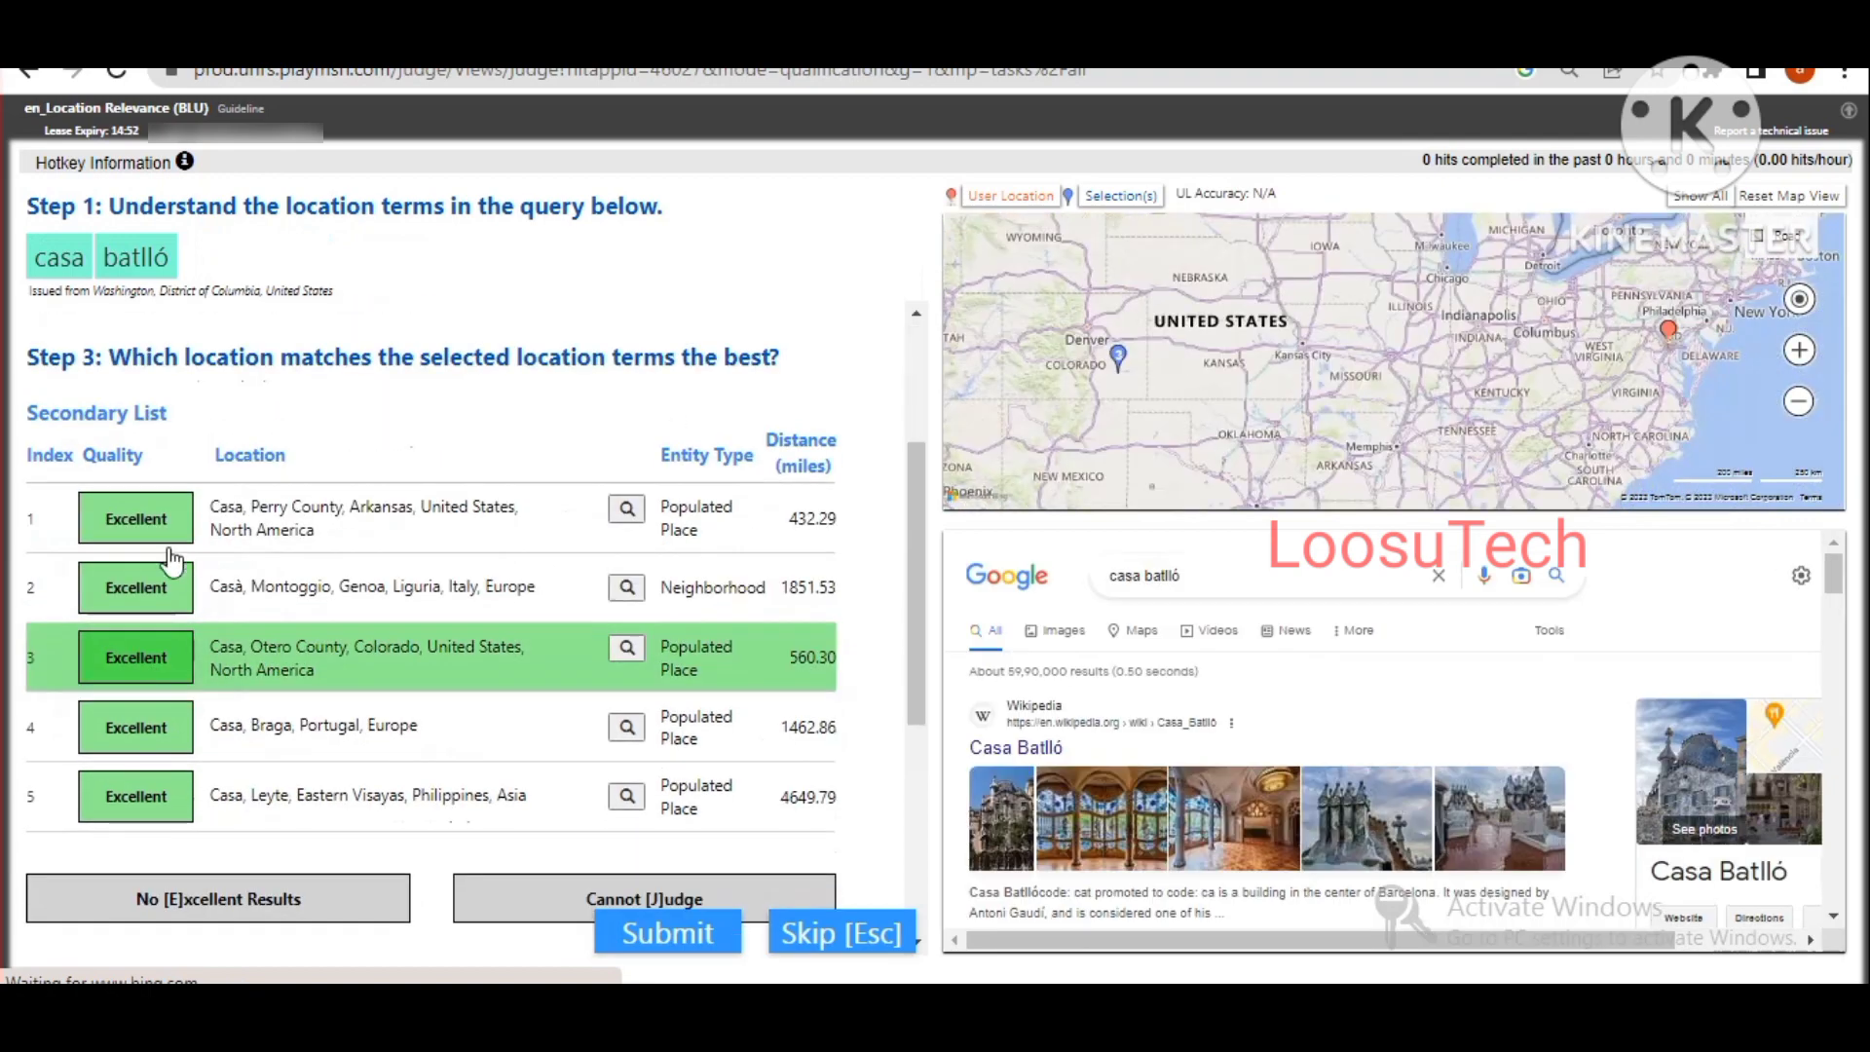
left_click(153, 536)
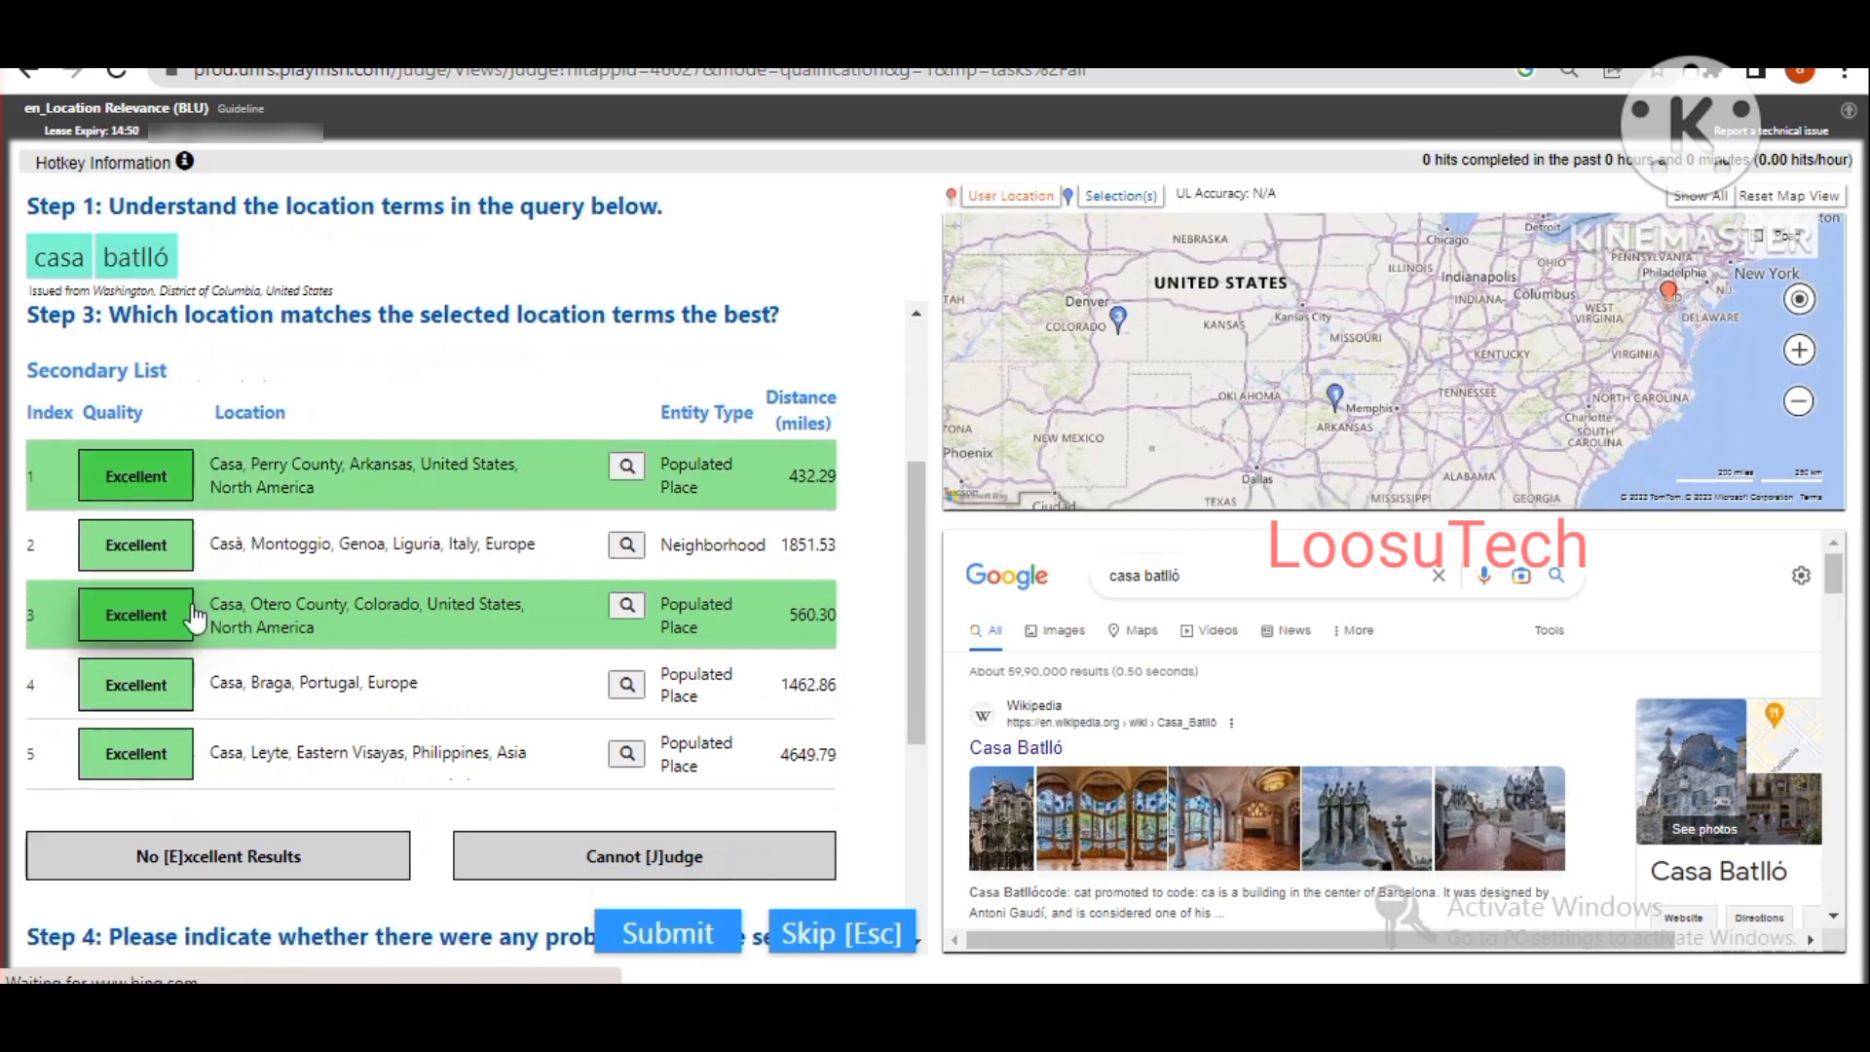
left_click(46, 586)
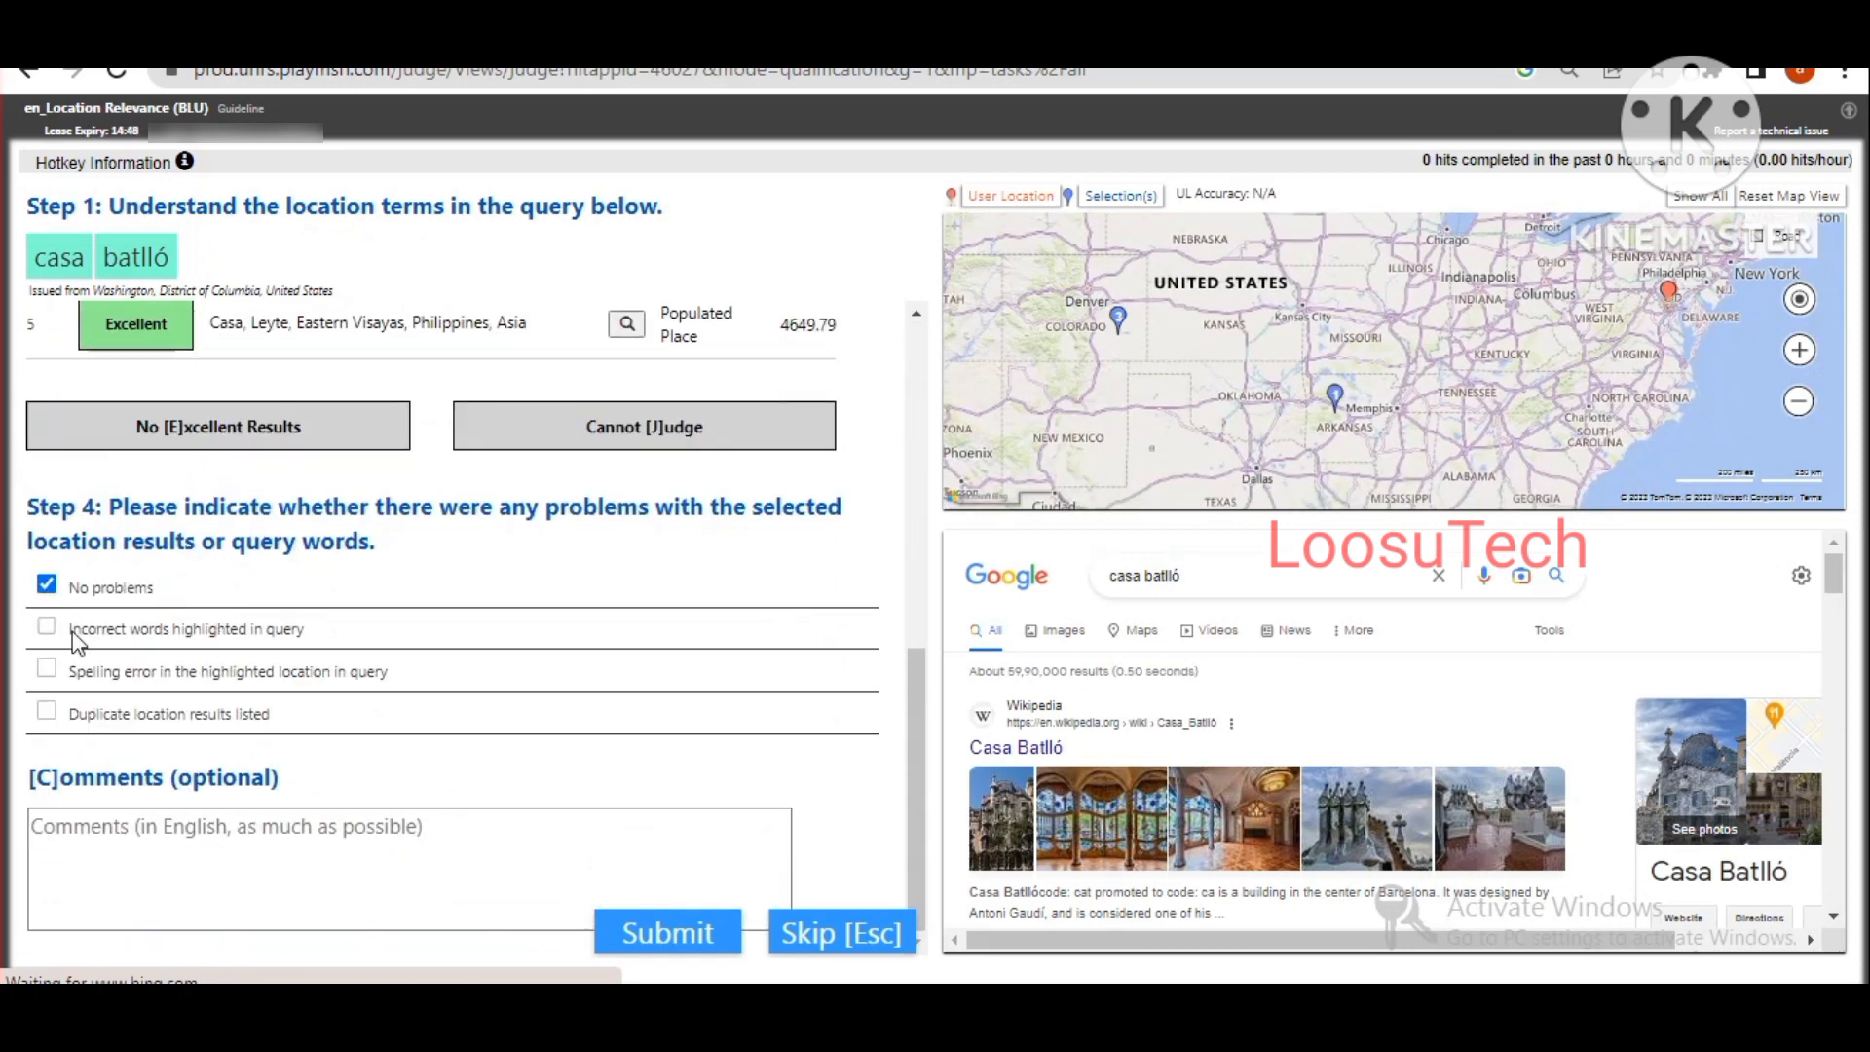
left_click(695, 950)
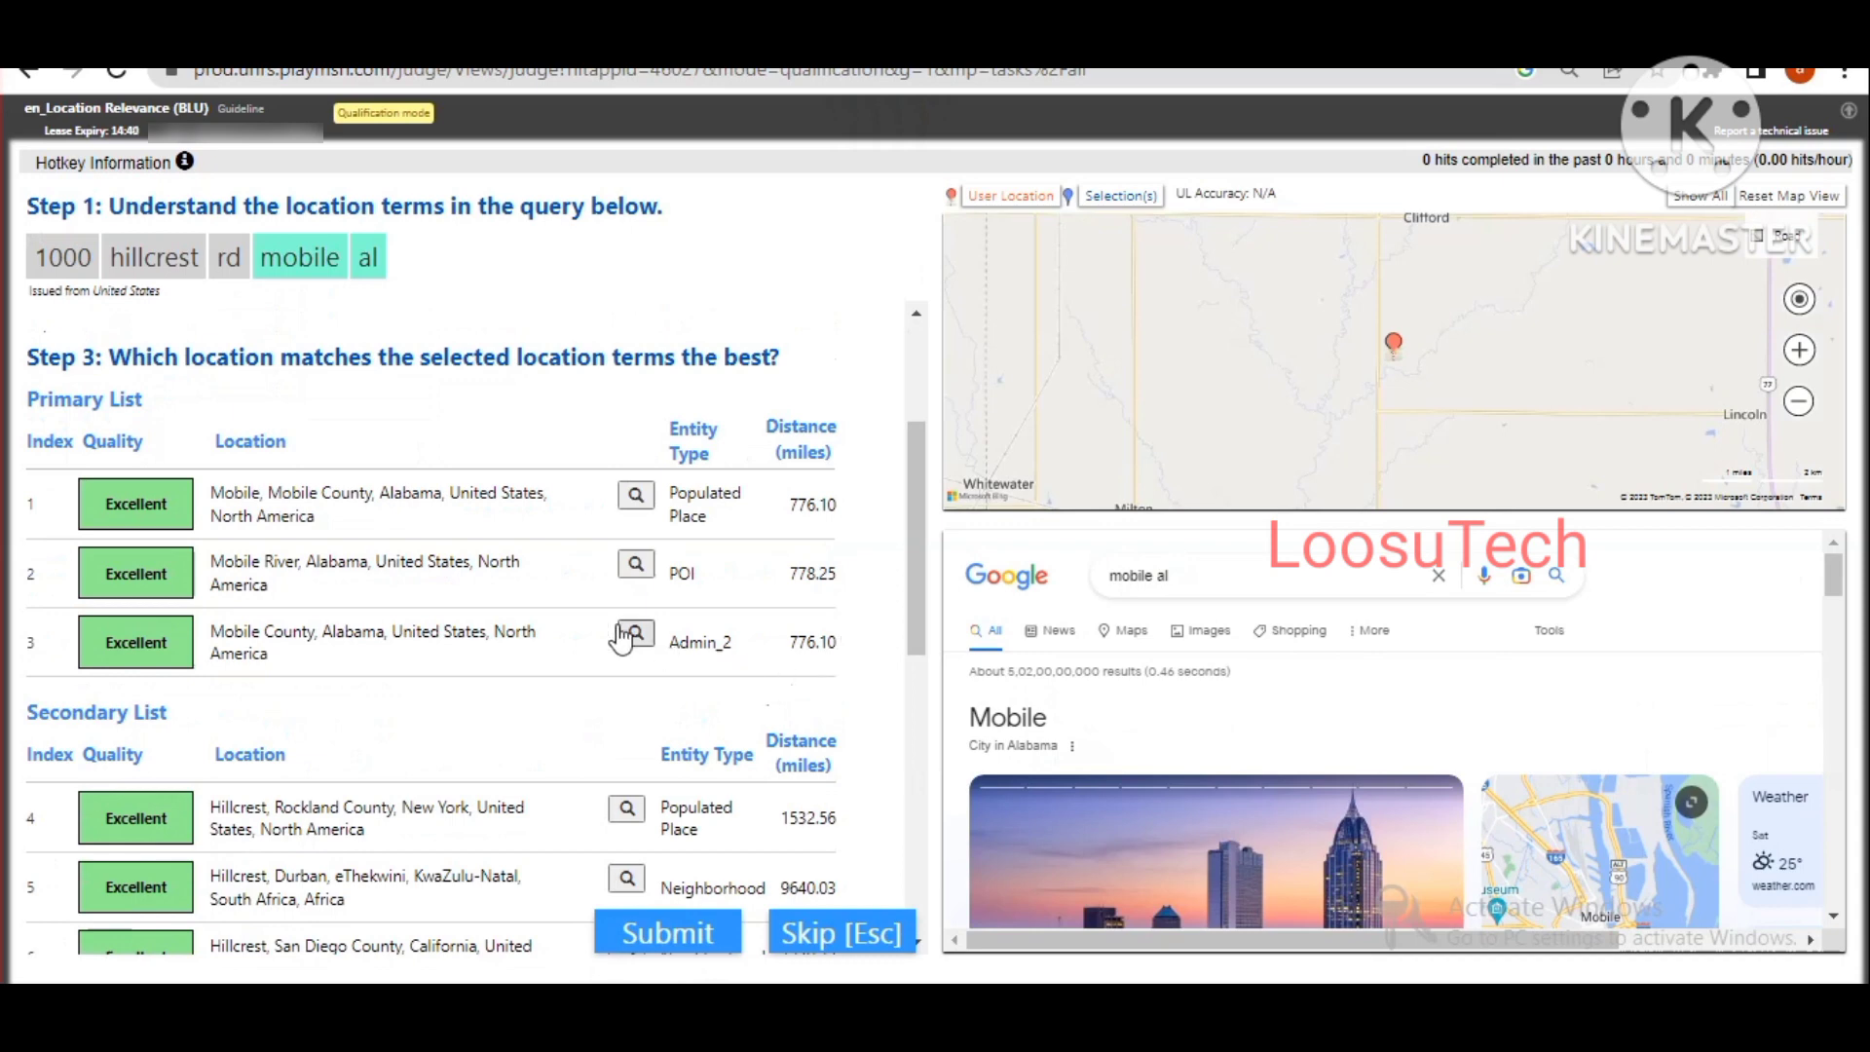
Step: Rate Mobile County, Alabama Excellent for '1000 hillcrest rd mobile al', tick No problems, and submit
left_click(139, 658)
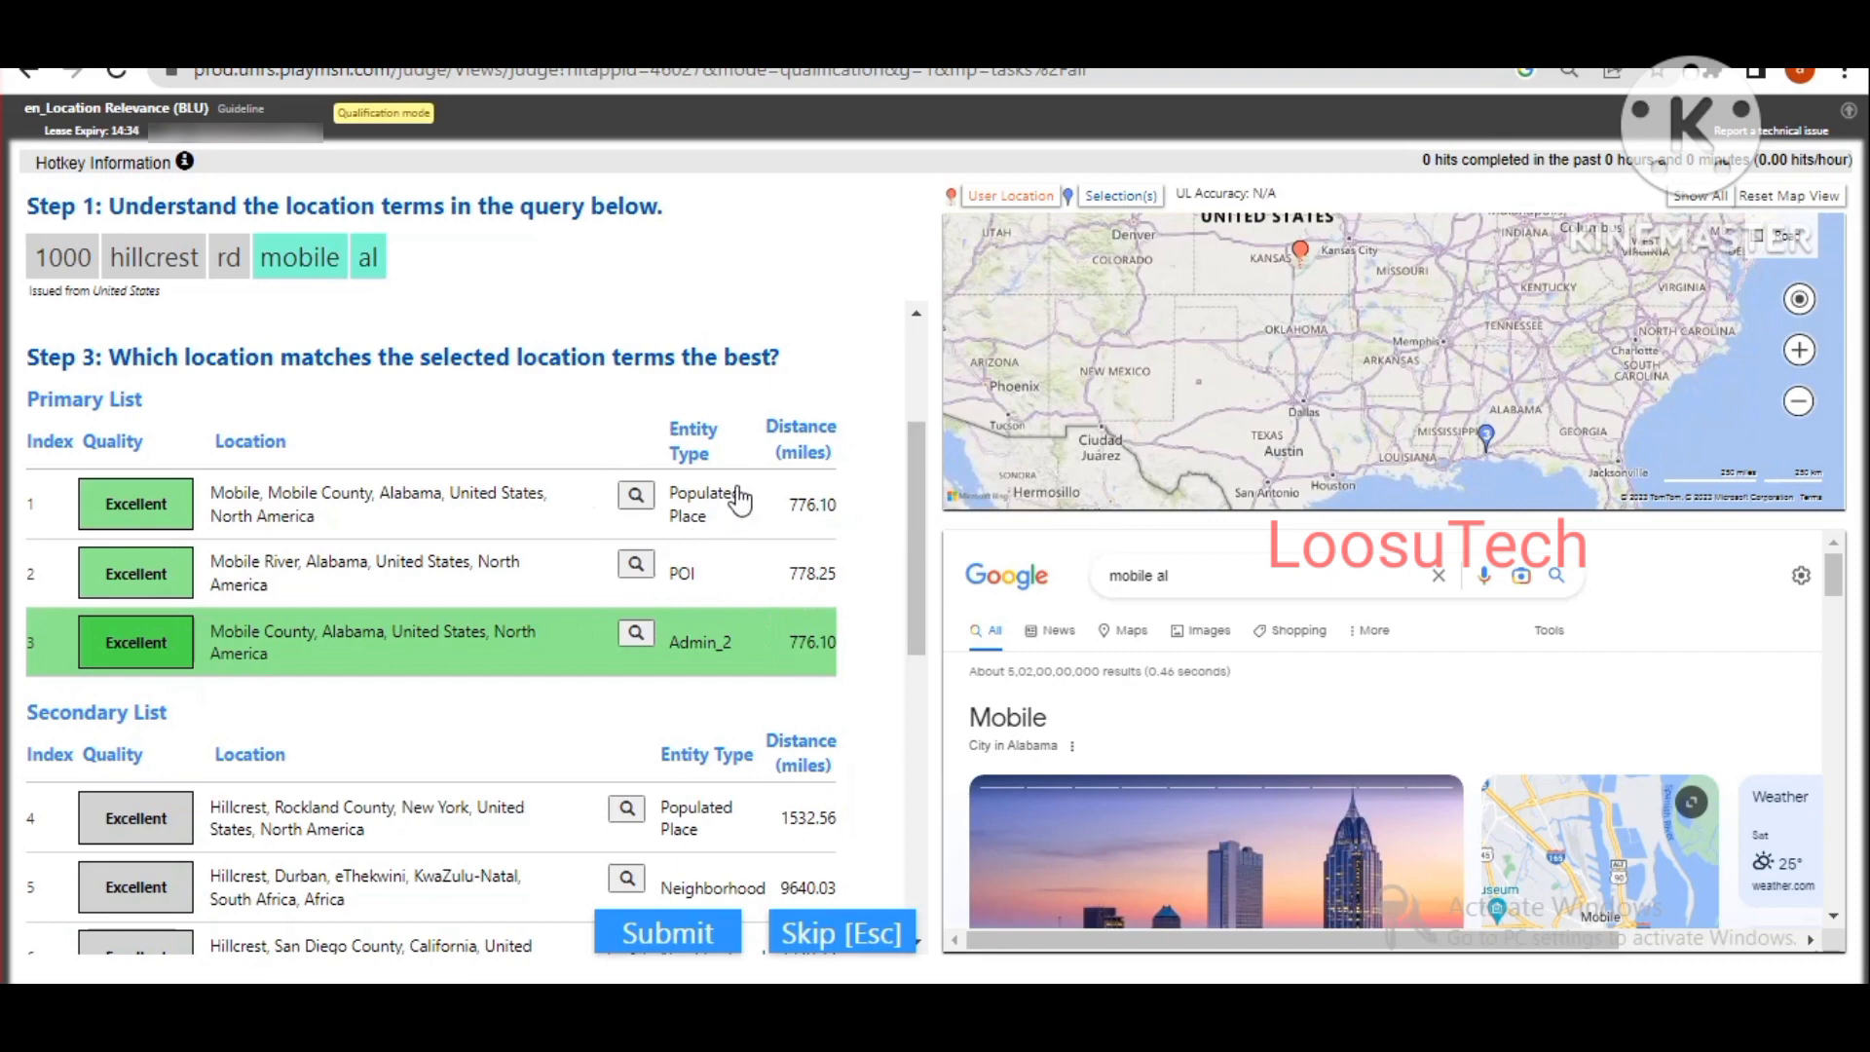
scroll(355, 487, "down", 5)
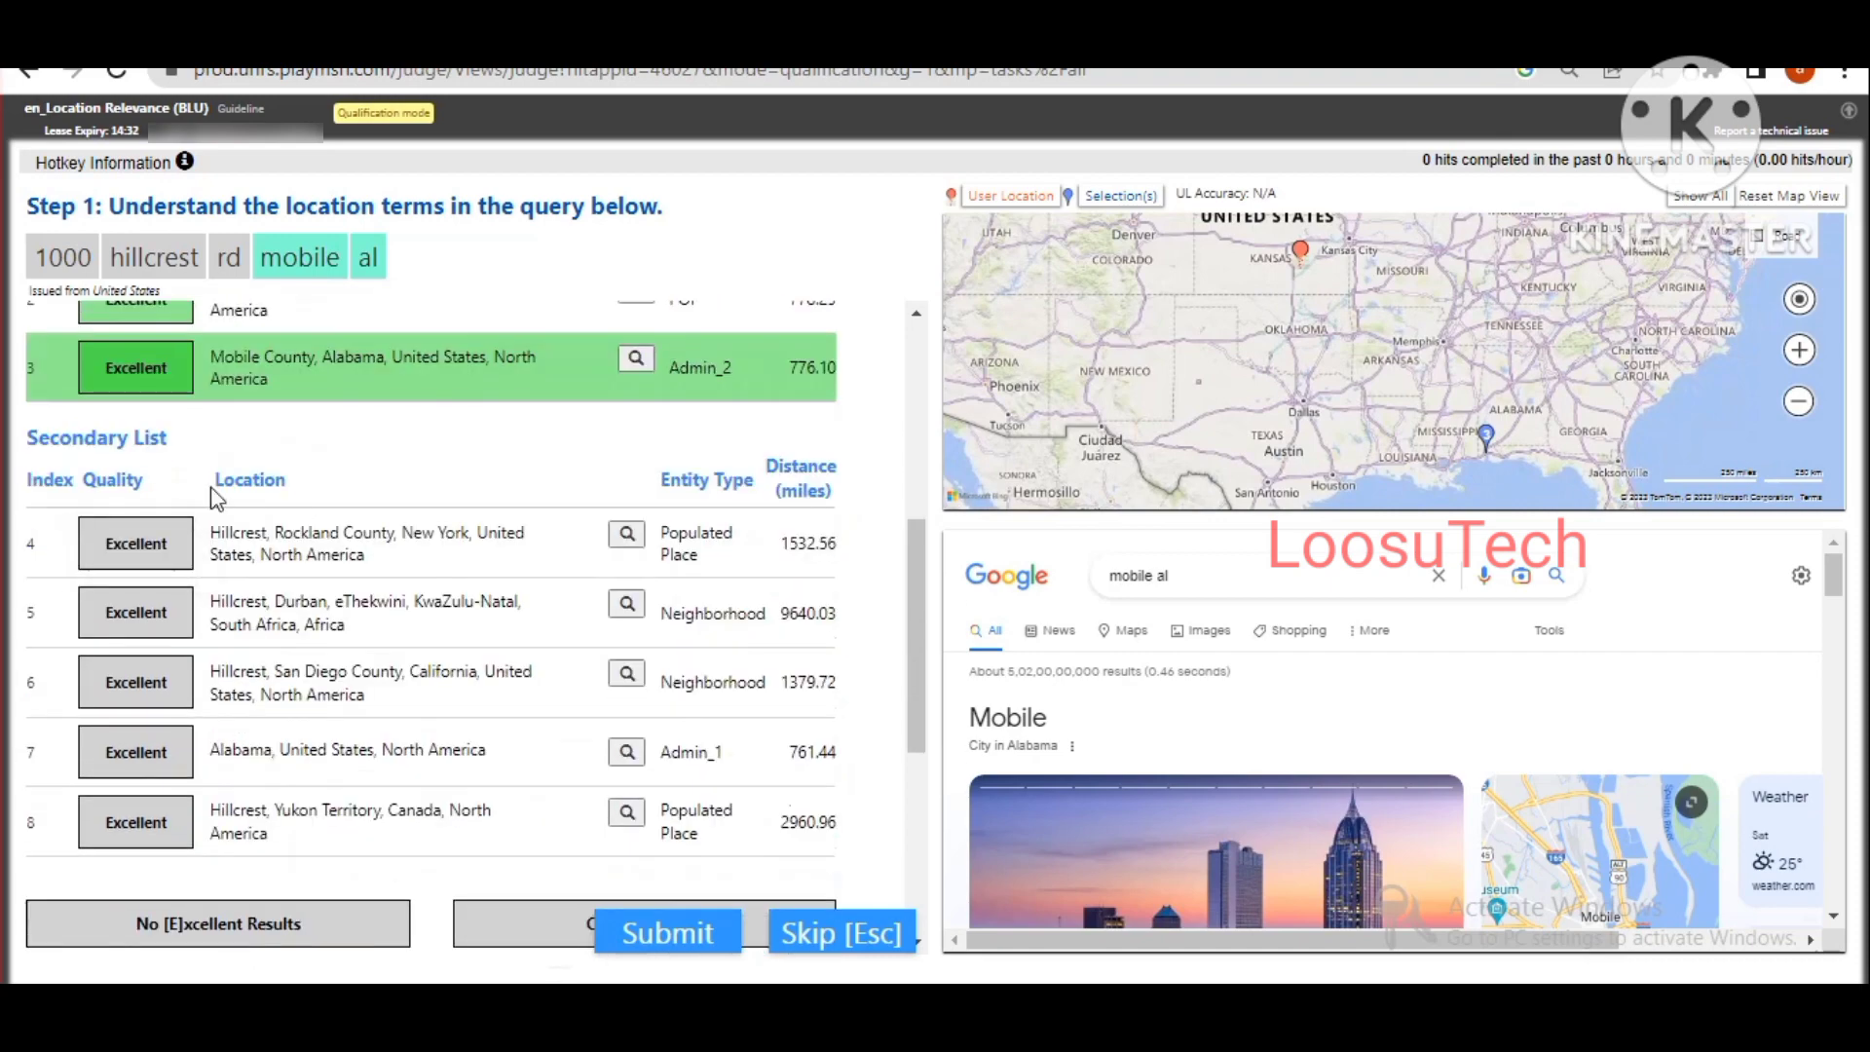
left_click(46, 812)
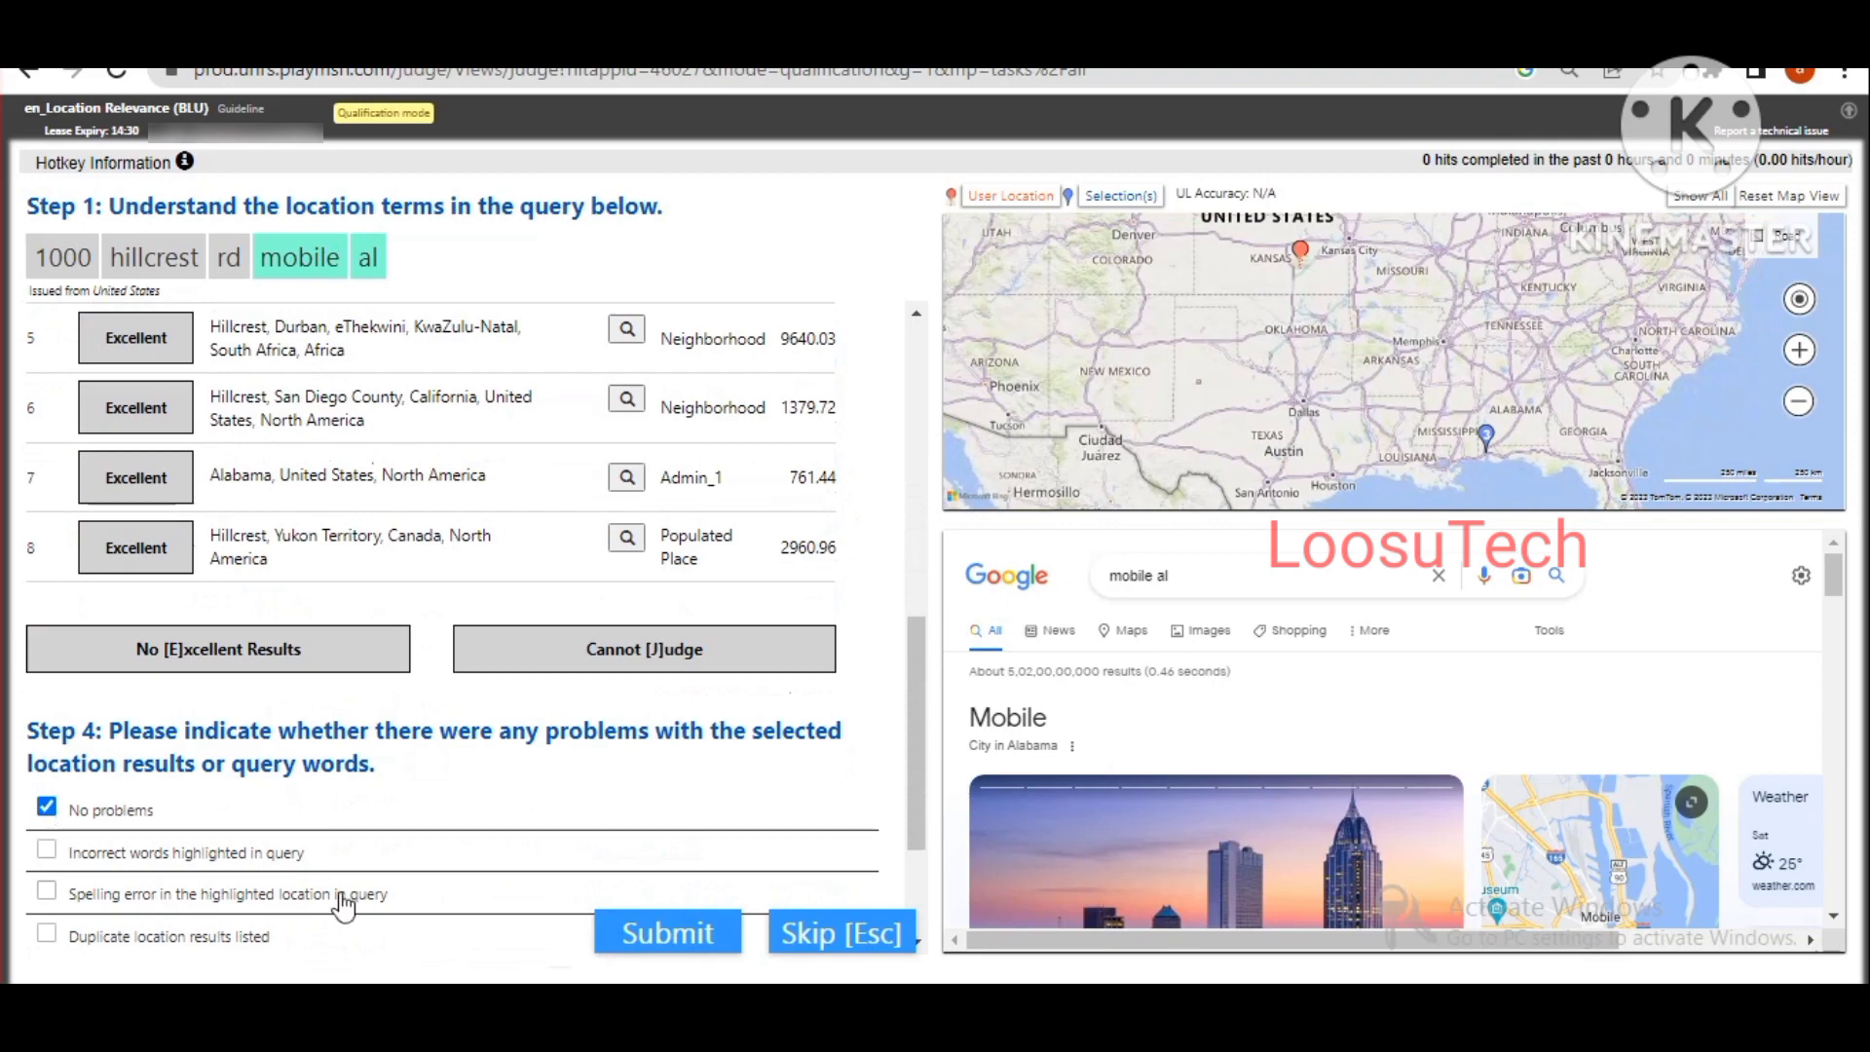
left_click(662, 935)
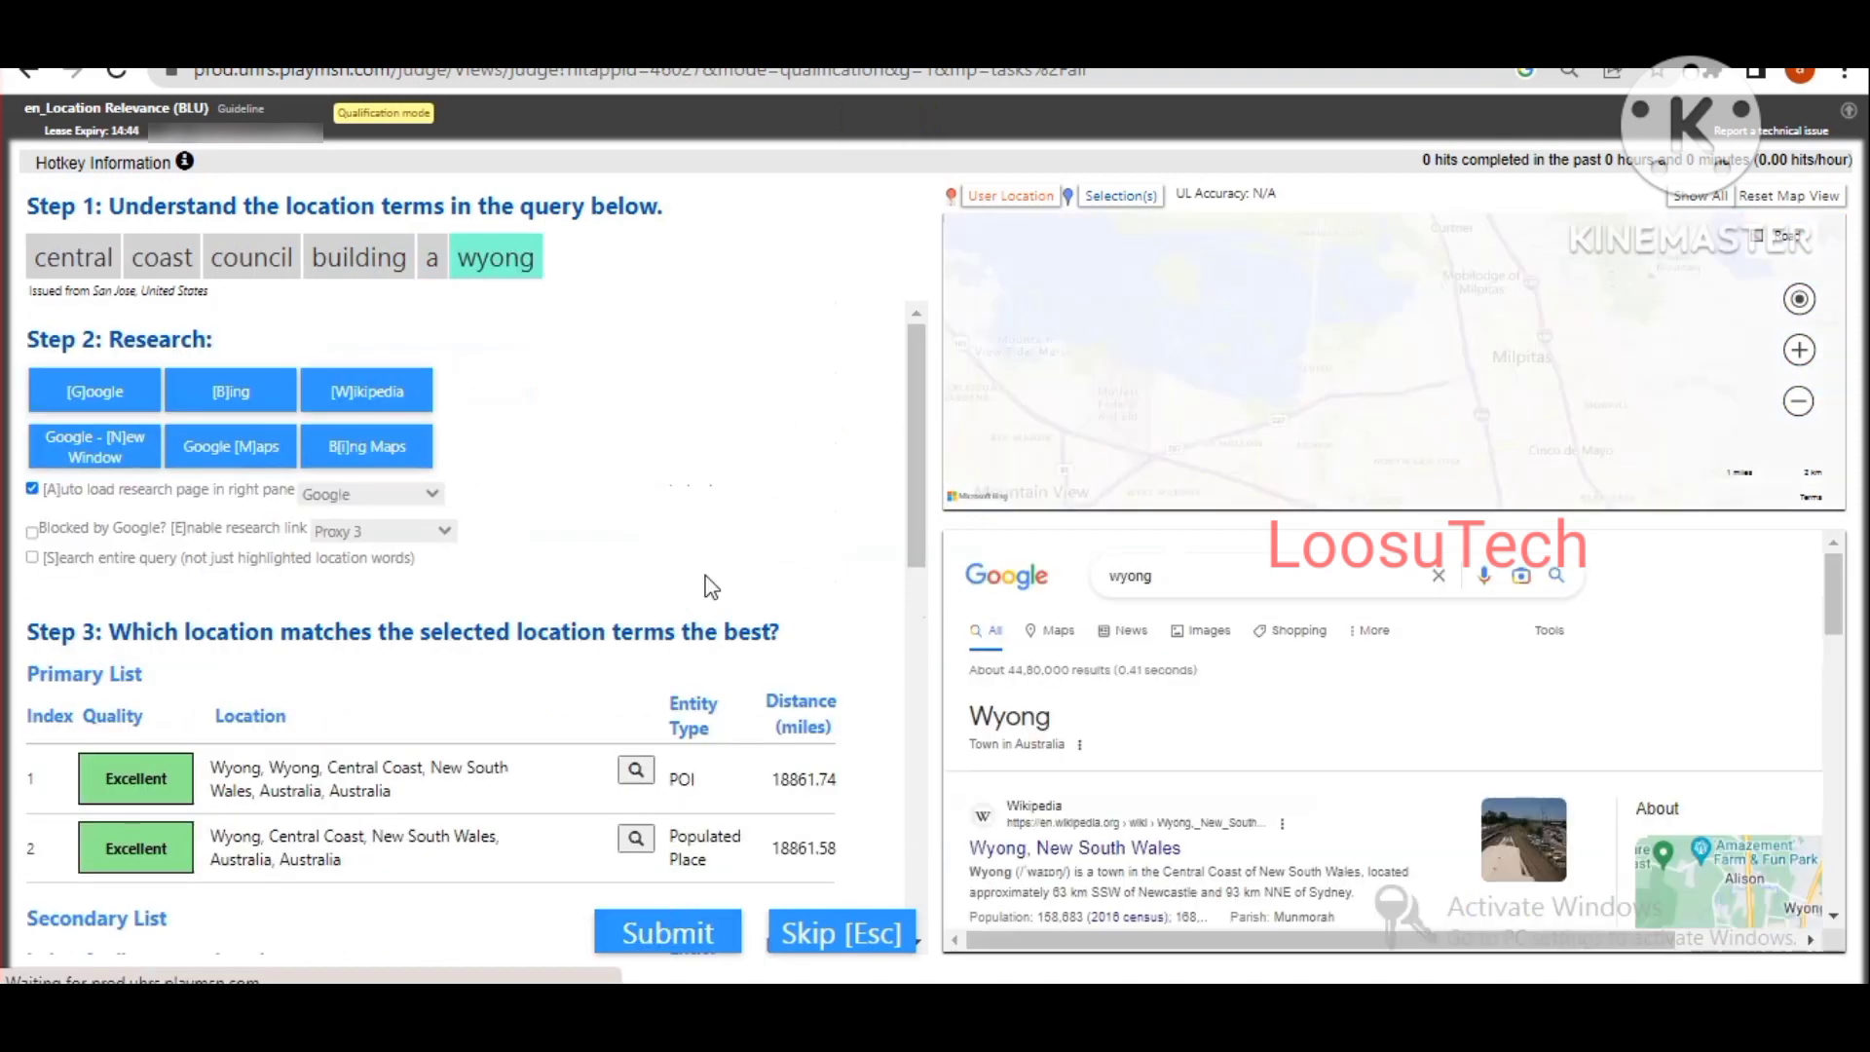
Step: Rate Wyong, Central Coast, New South Wales Excellent, tick No problems, and submit the Wyong query
scroll(714, 582, "down", 3)
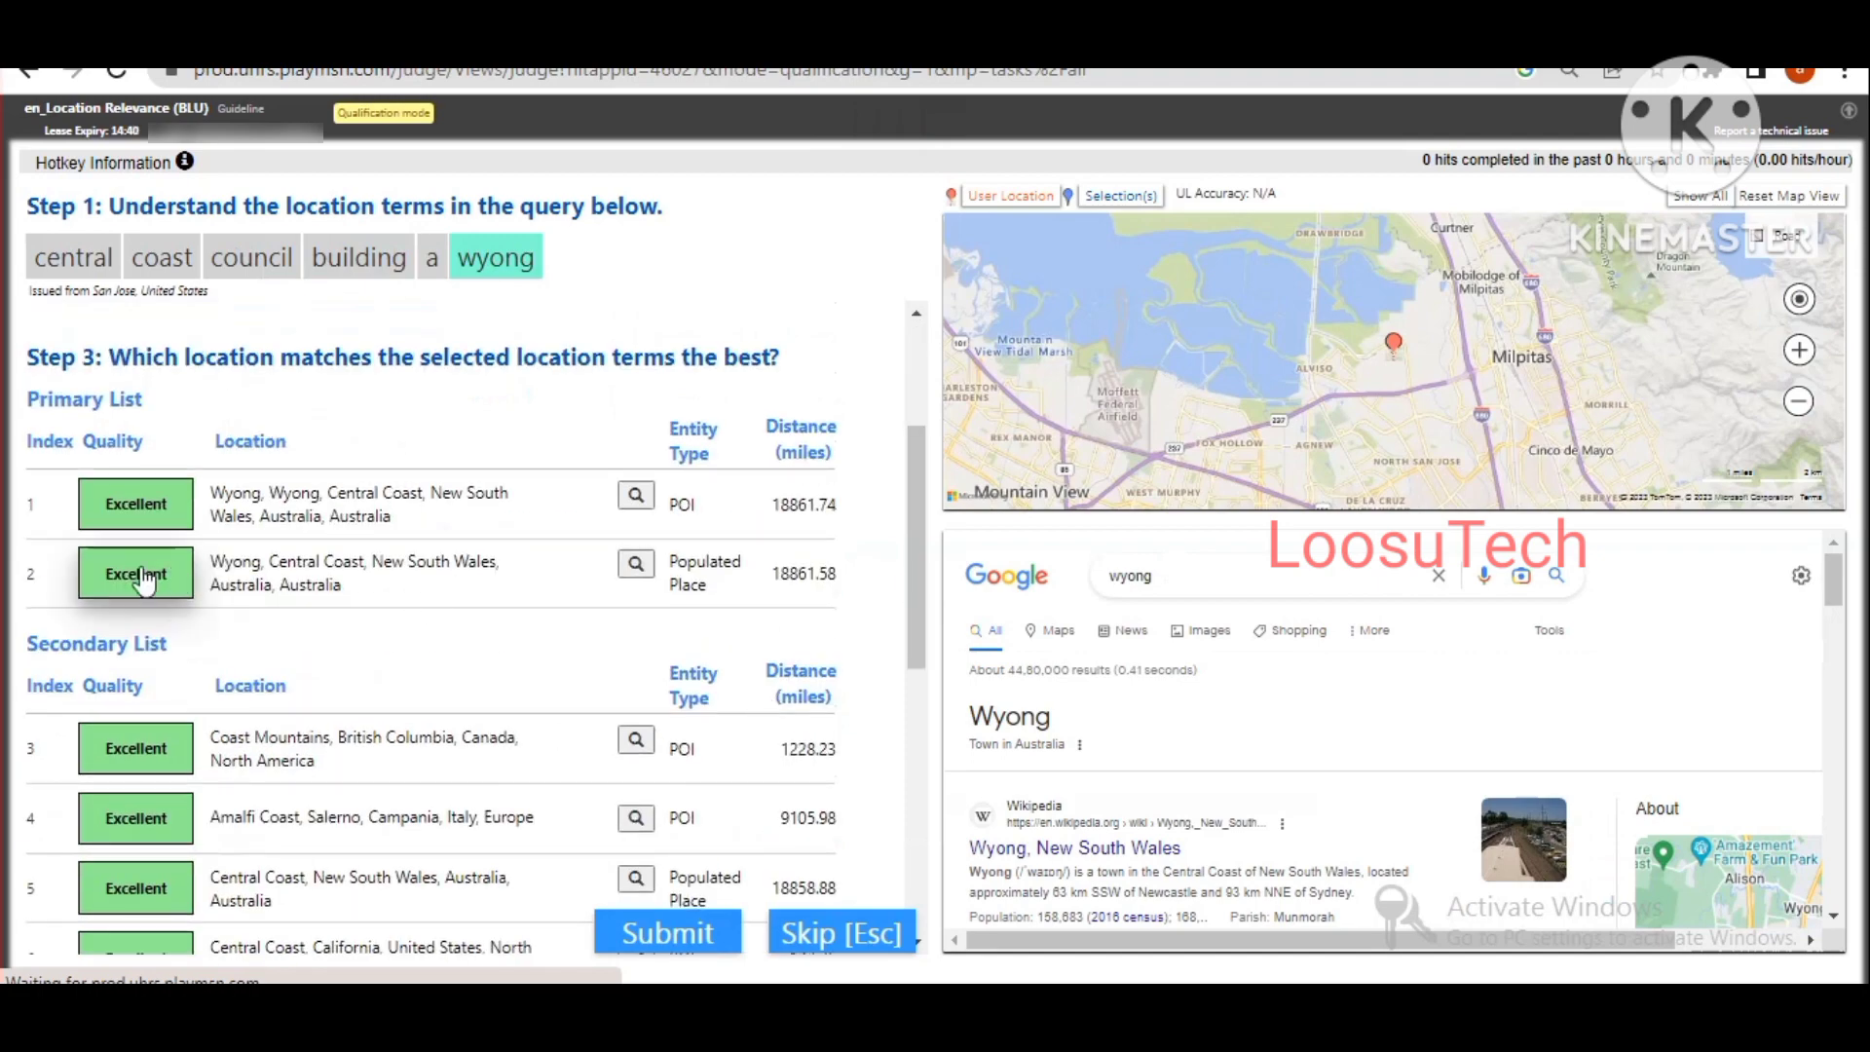
left_click(175, 577)
scroll(377, 715, "down", 3)
scroll(380, 735, "down", 3)
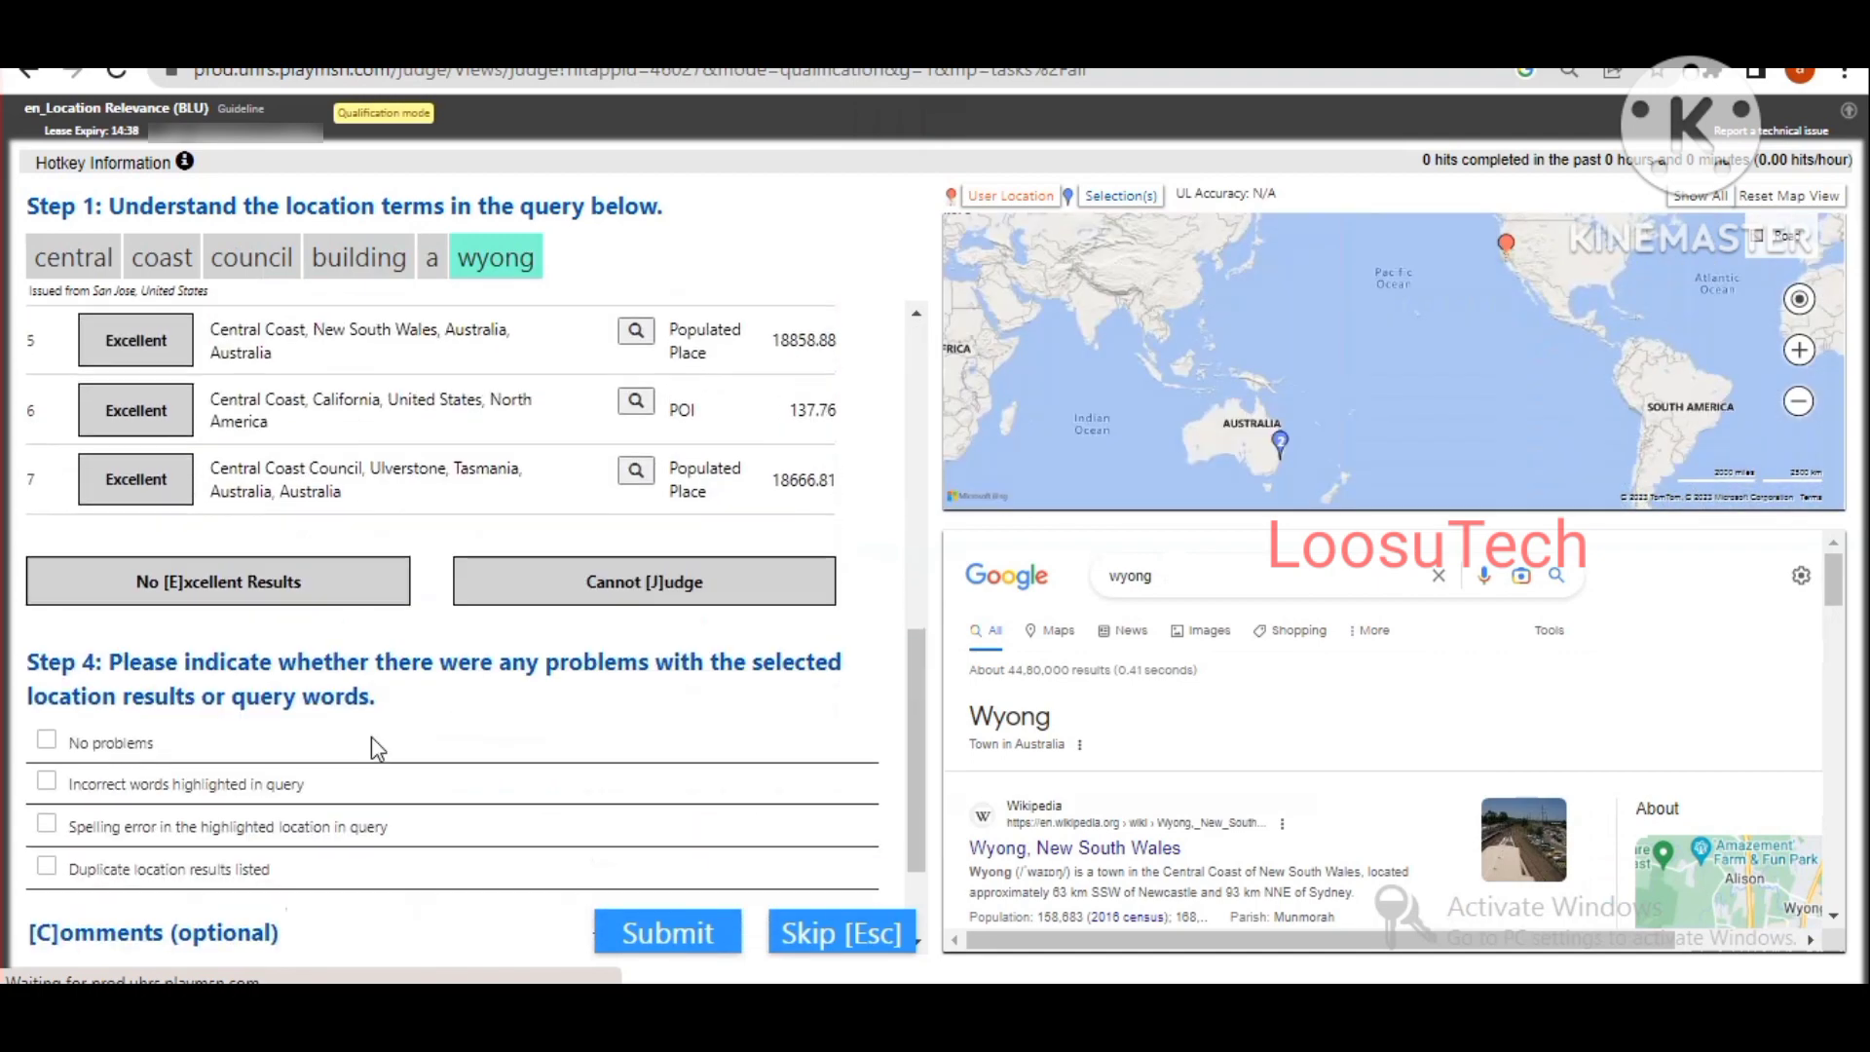
left_click(47, 739)
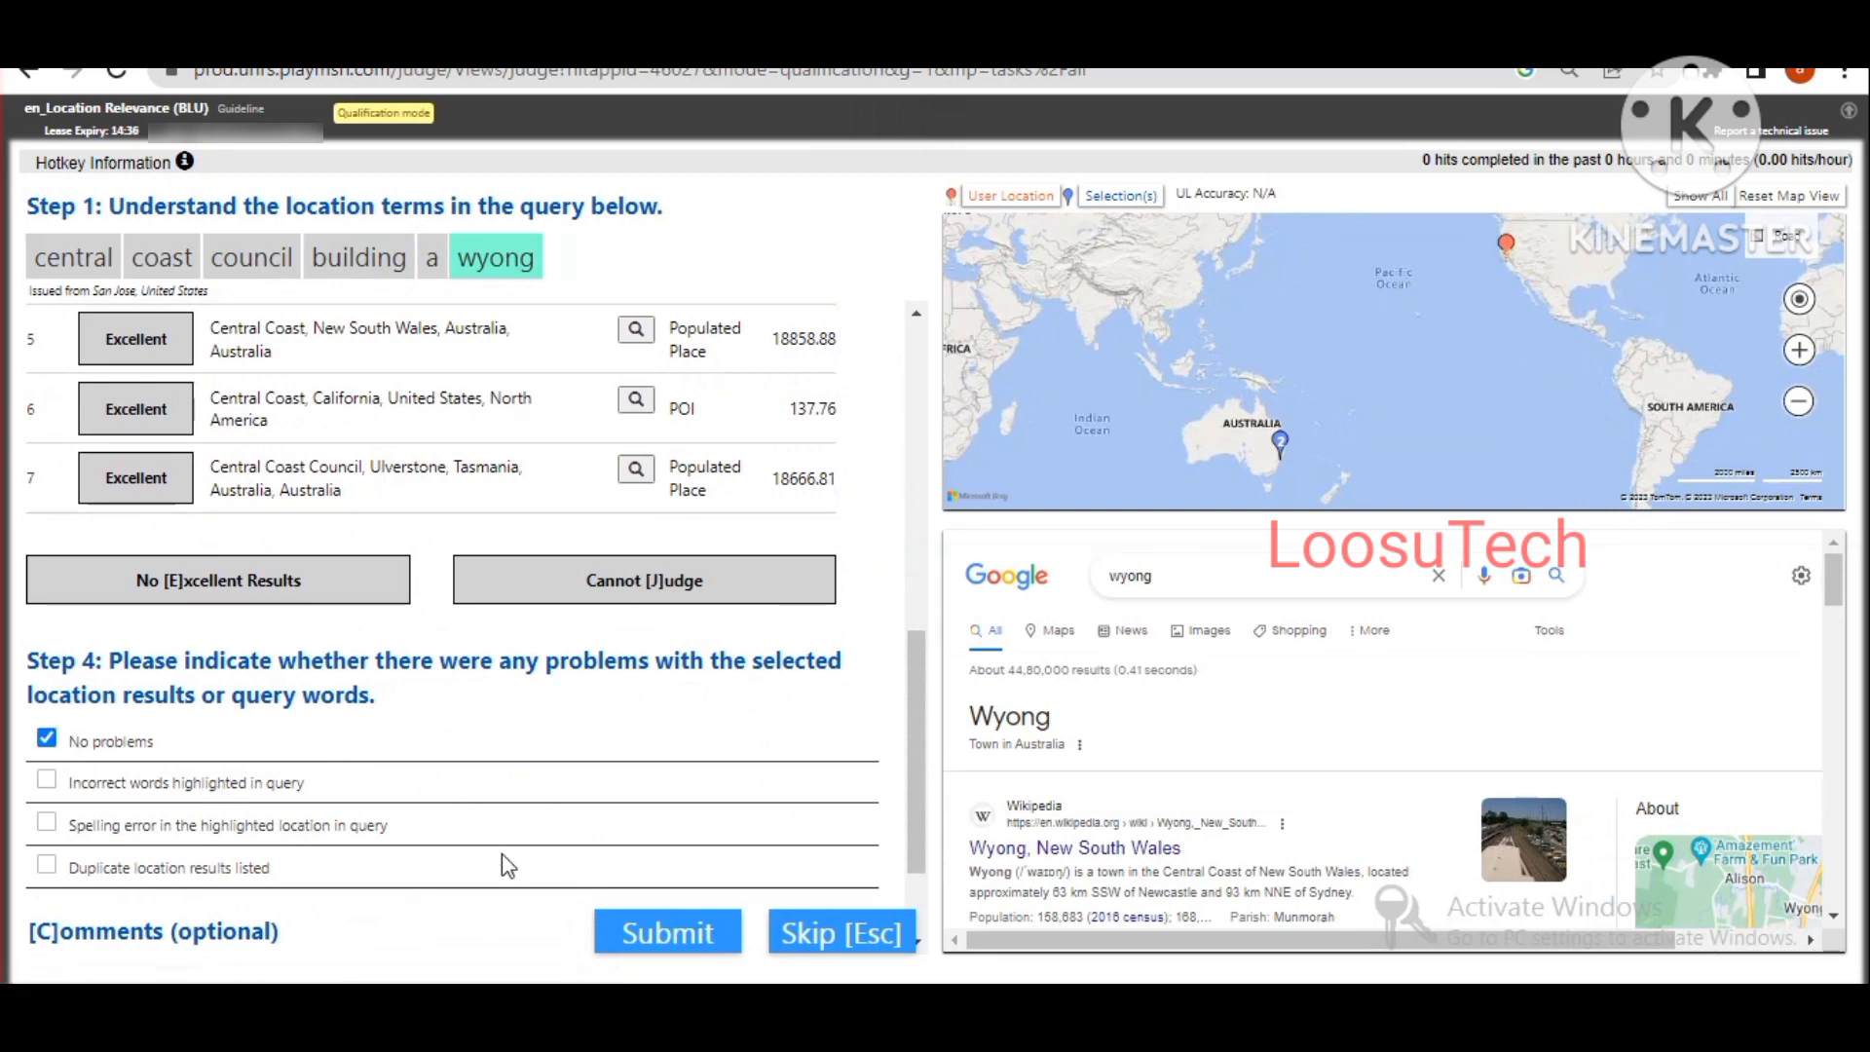
left_click(645, 930)
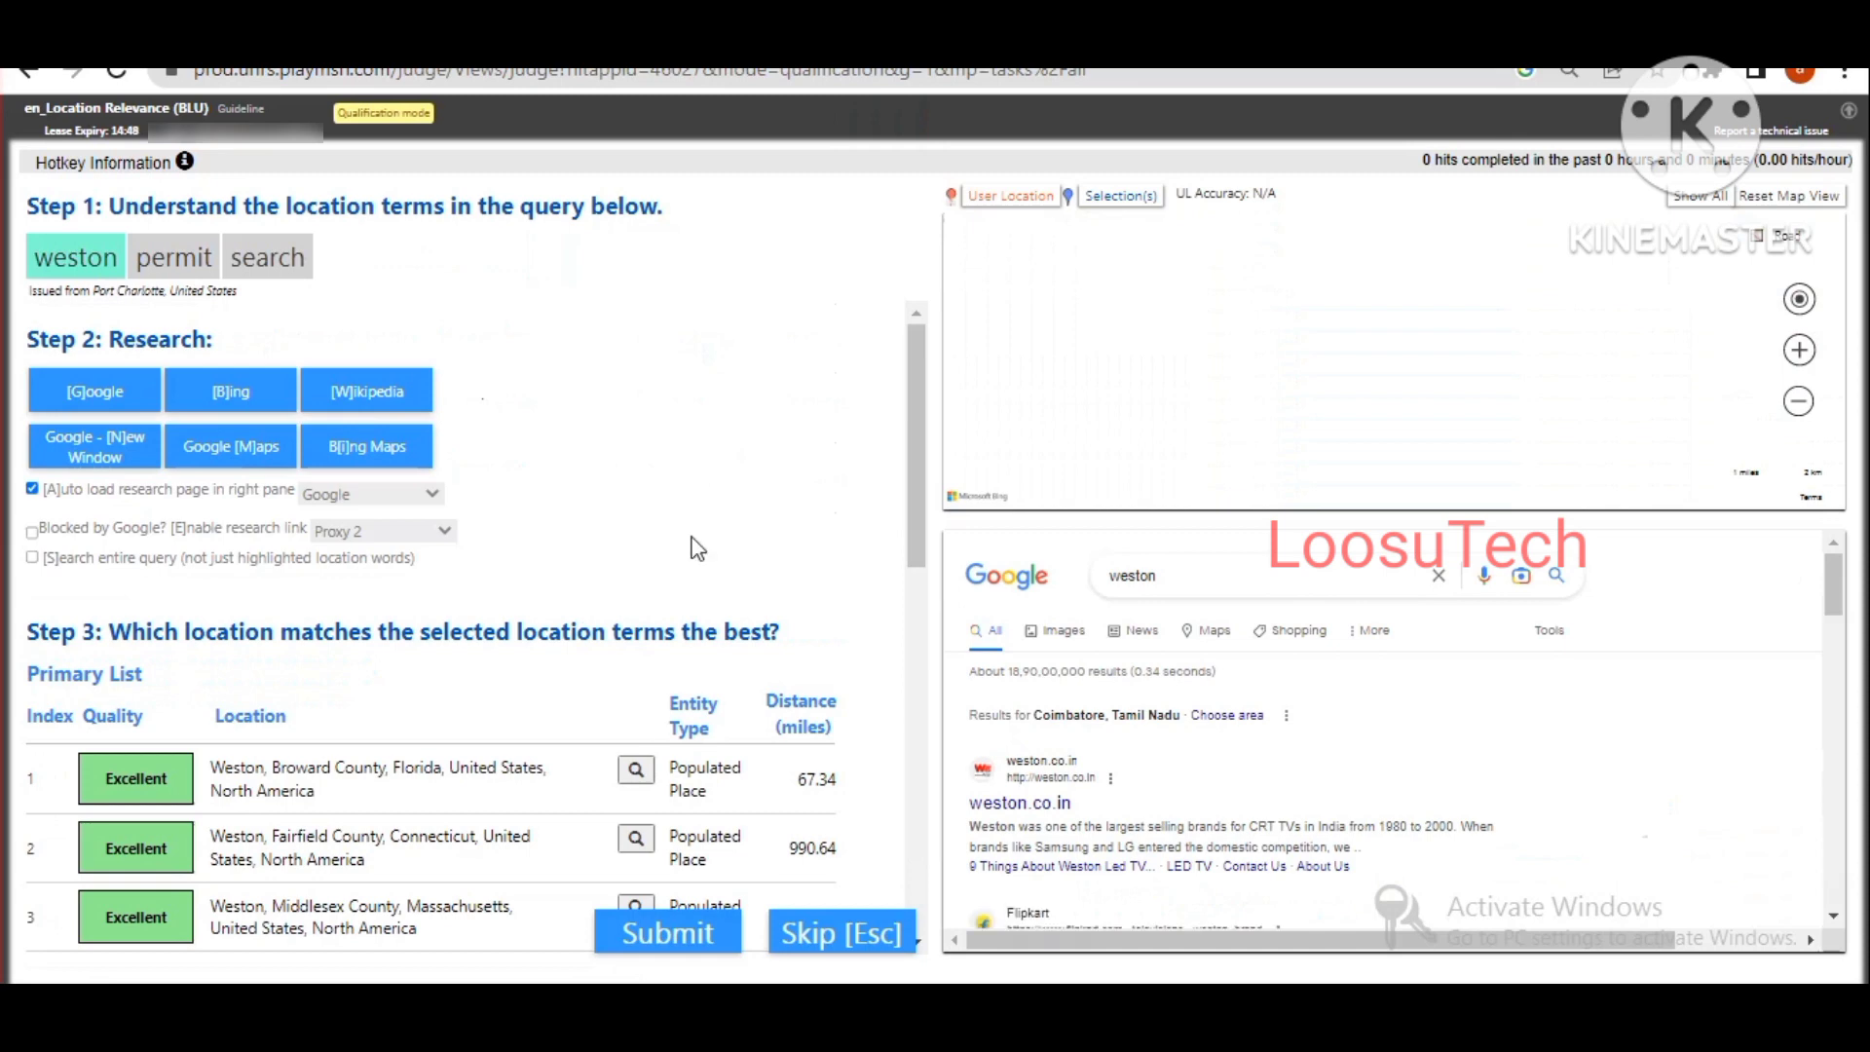
Step: Rate only Weston, Broward County, Florida Excellent for 'weston permit search' and submit
scroll(733, 443, "down", 4)
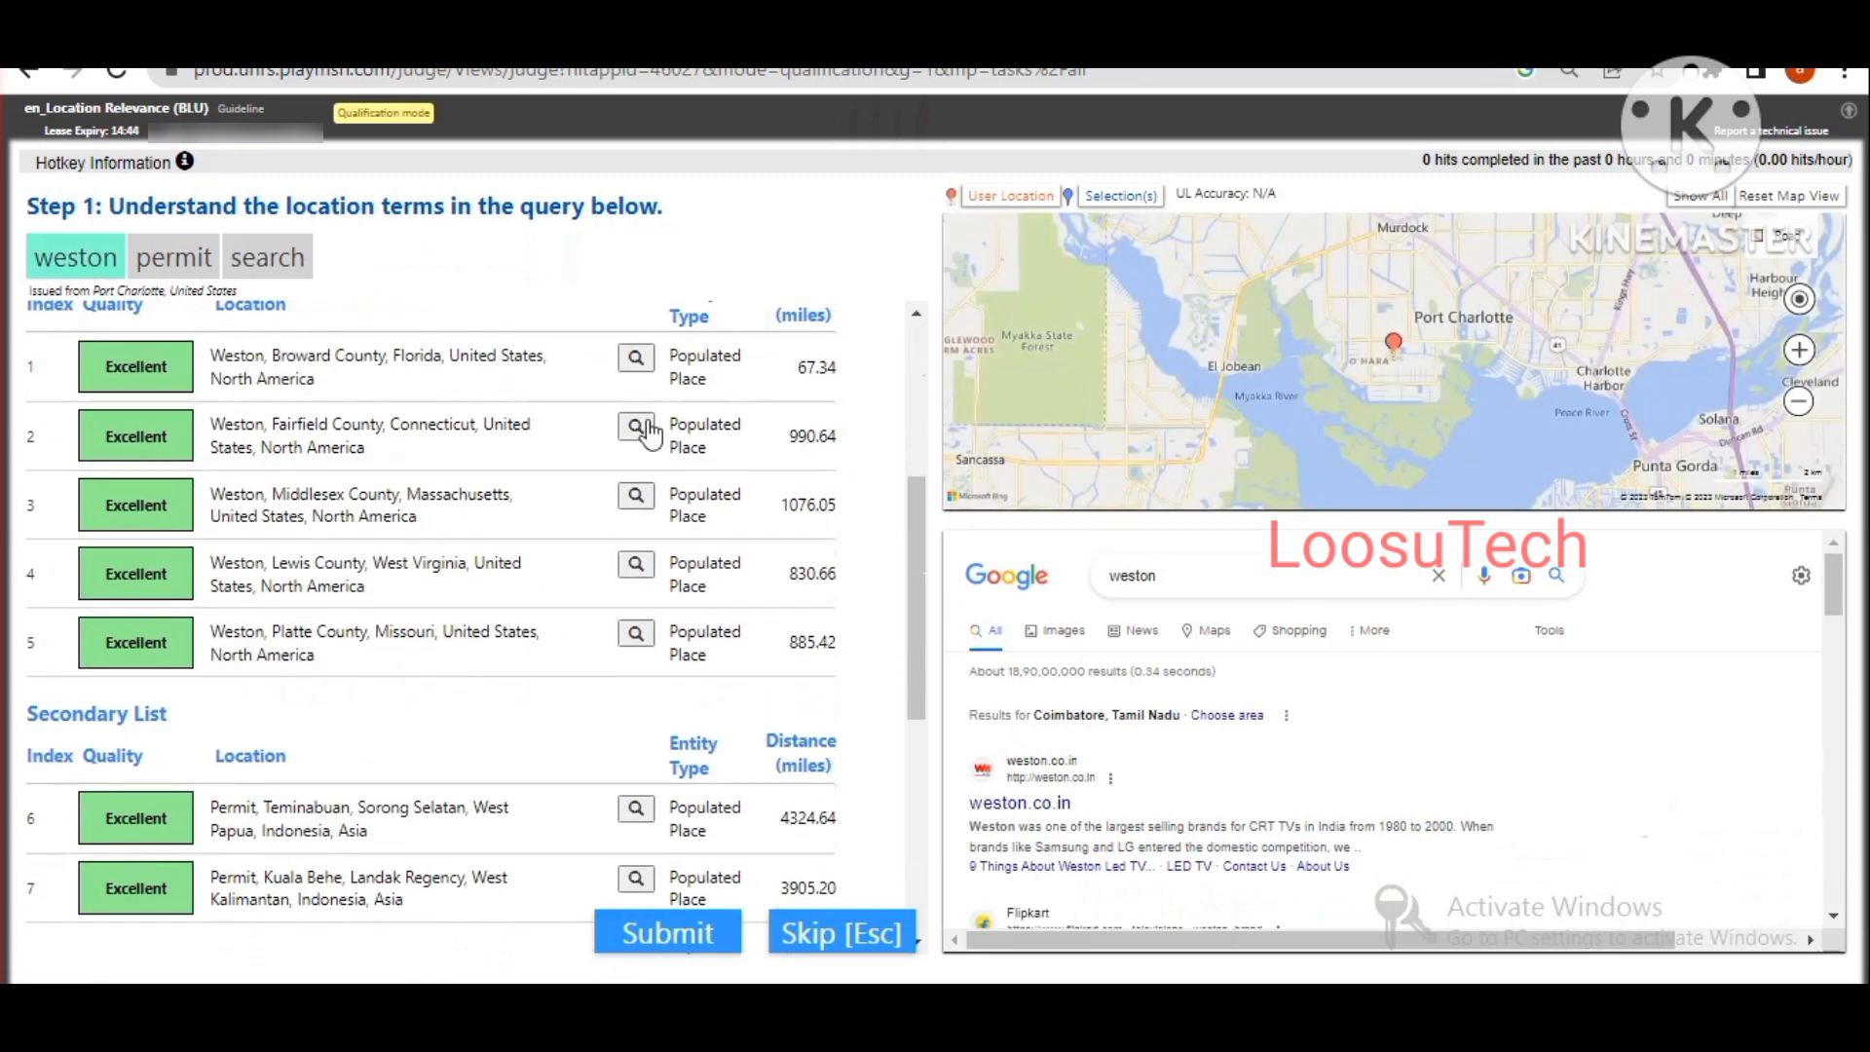
left_click(102, 378)
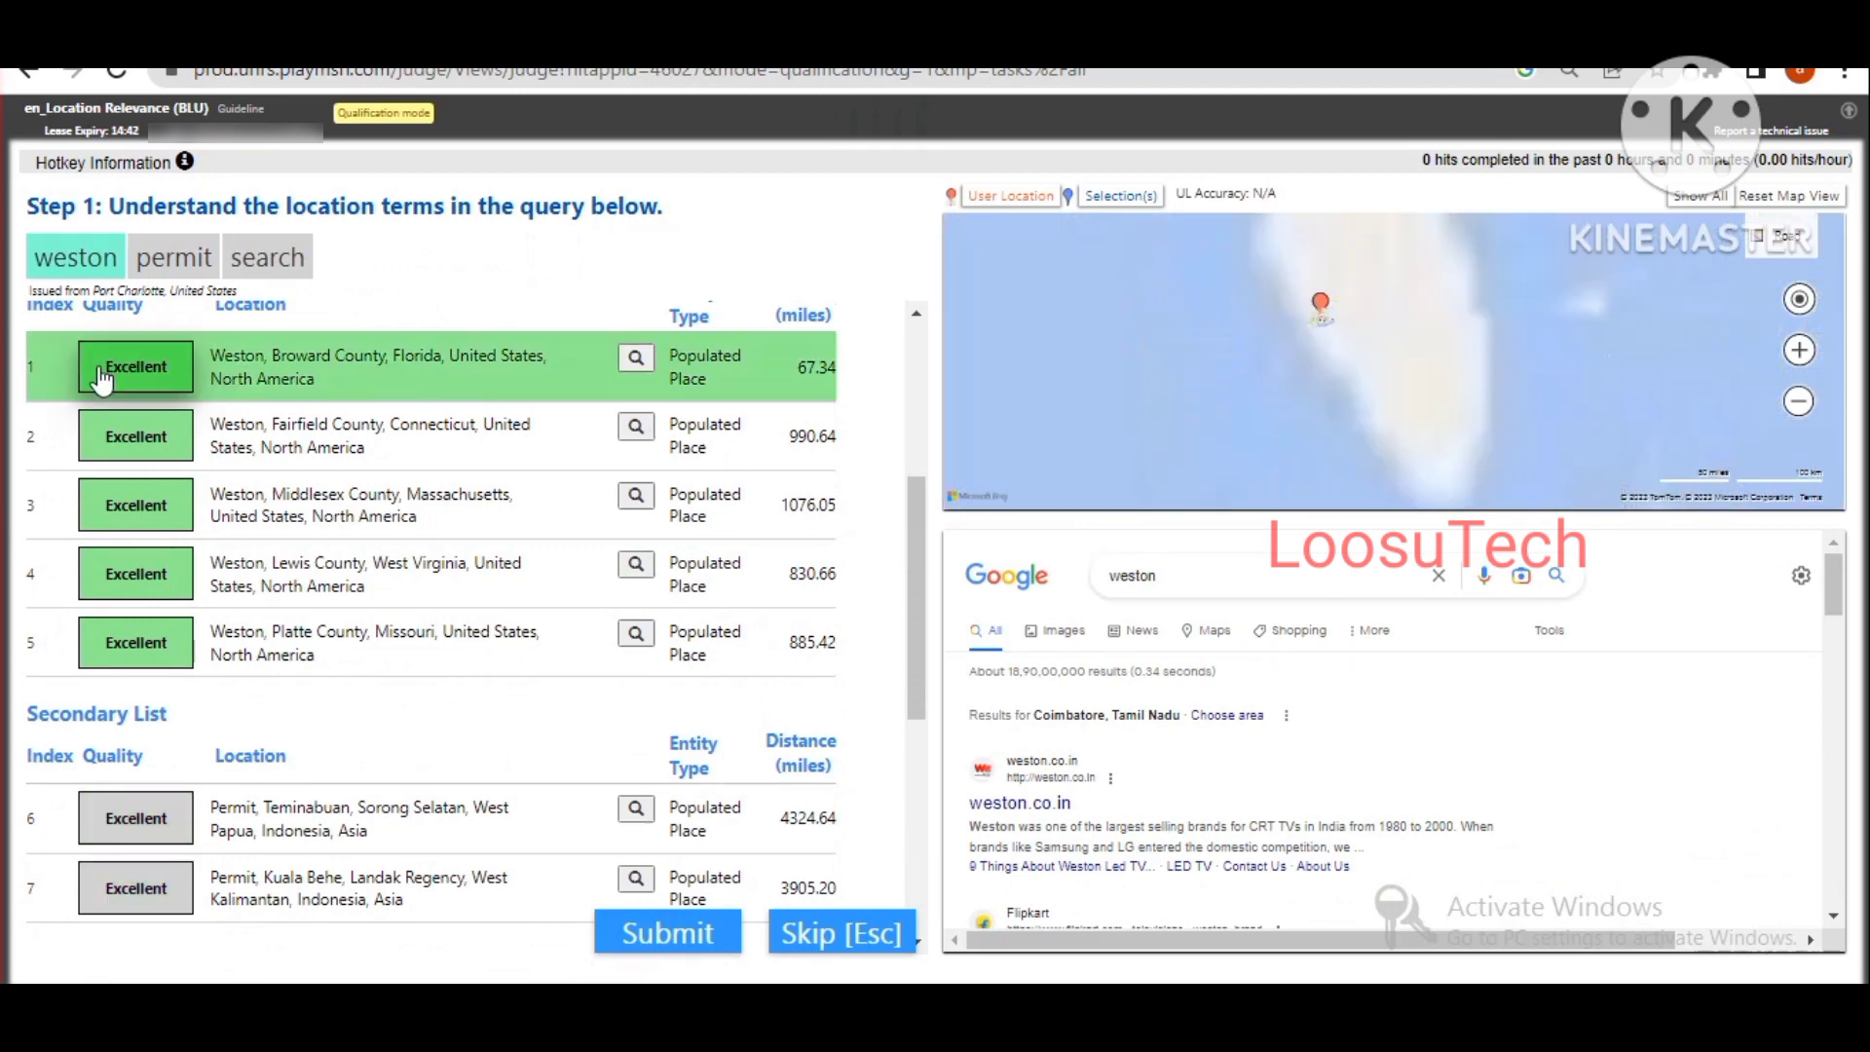
left_click(136, 437)
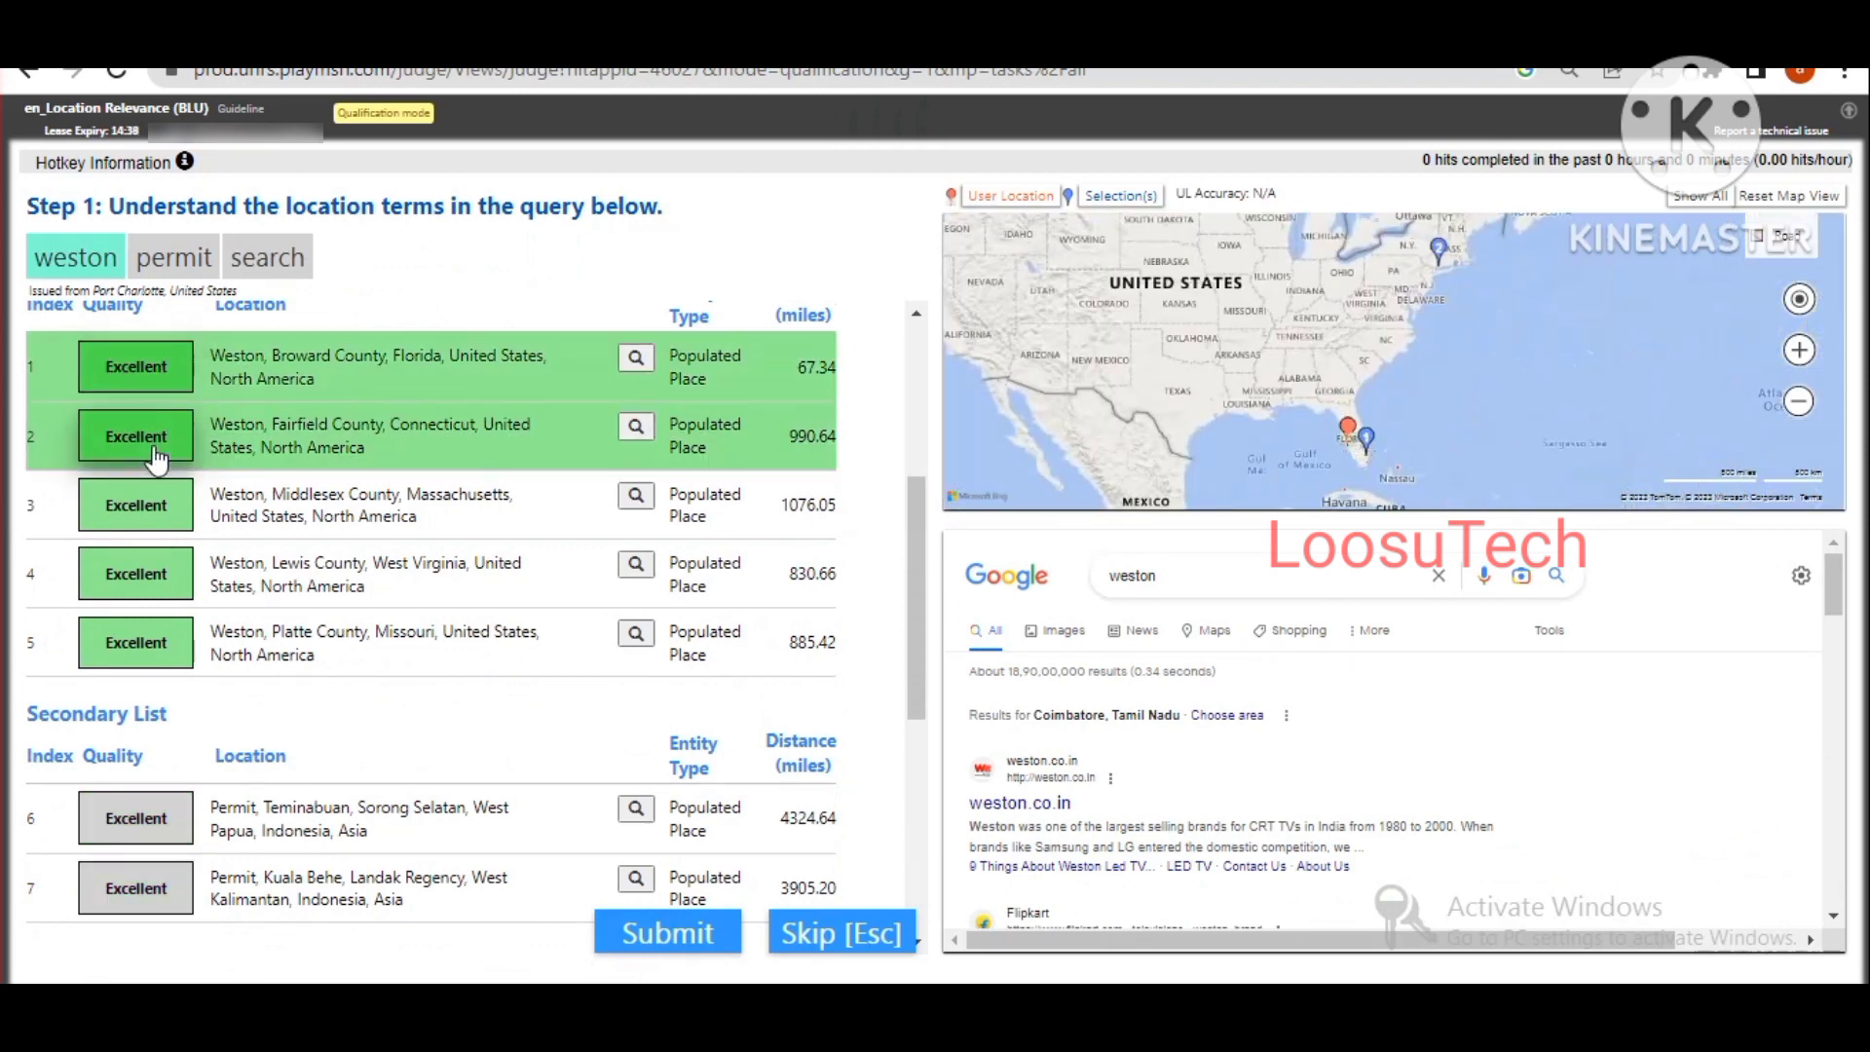
left_click(153, 451)
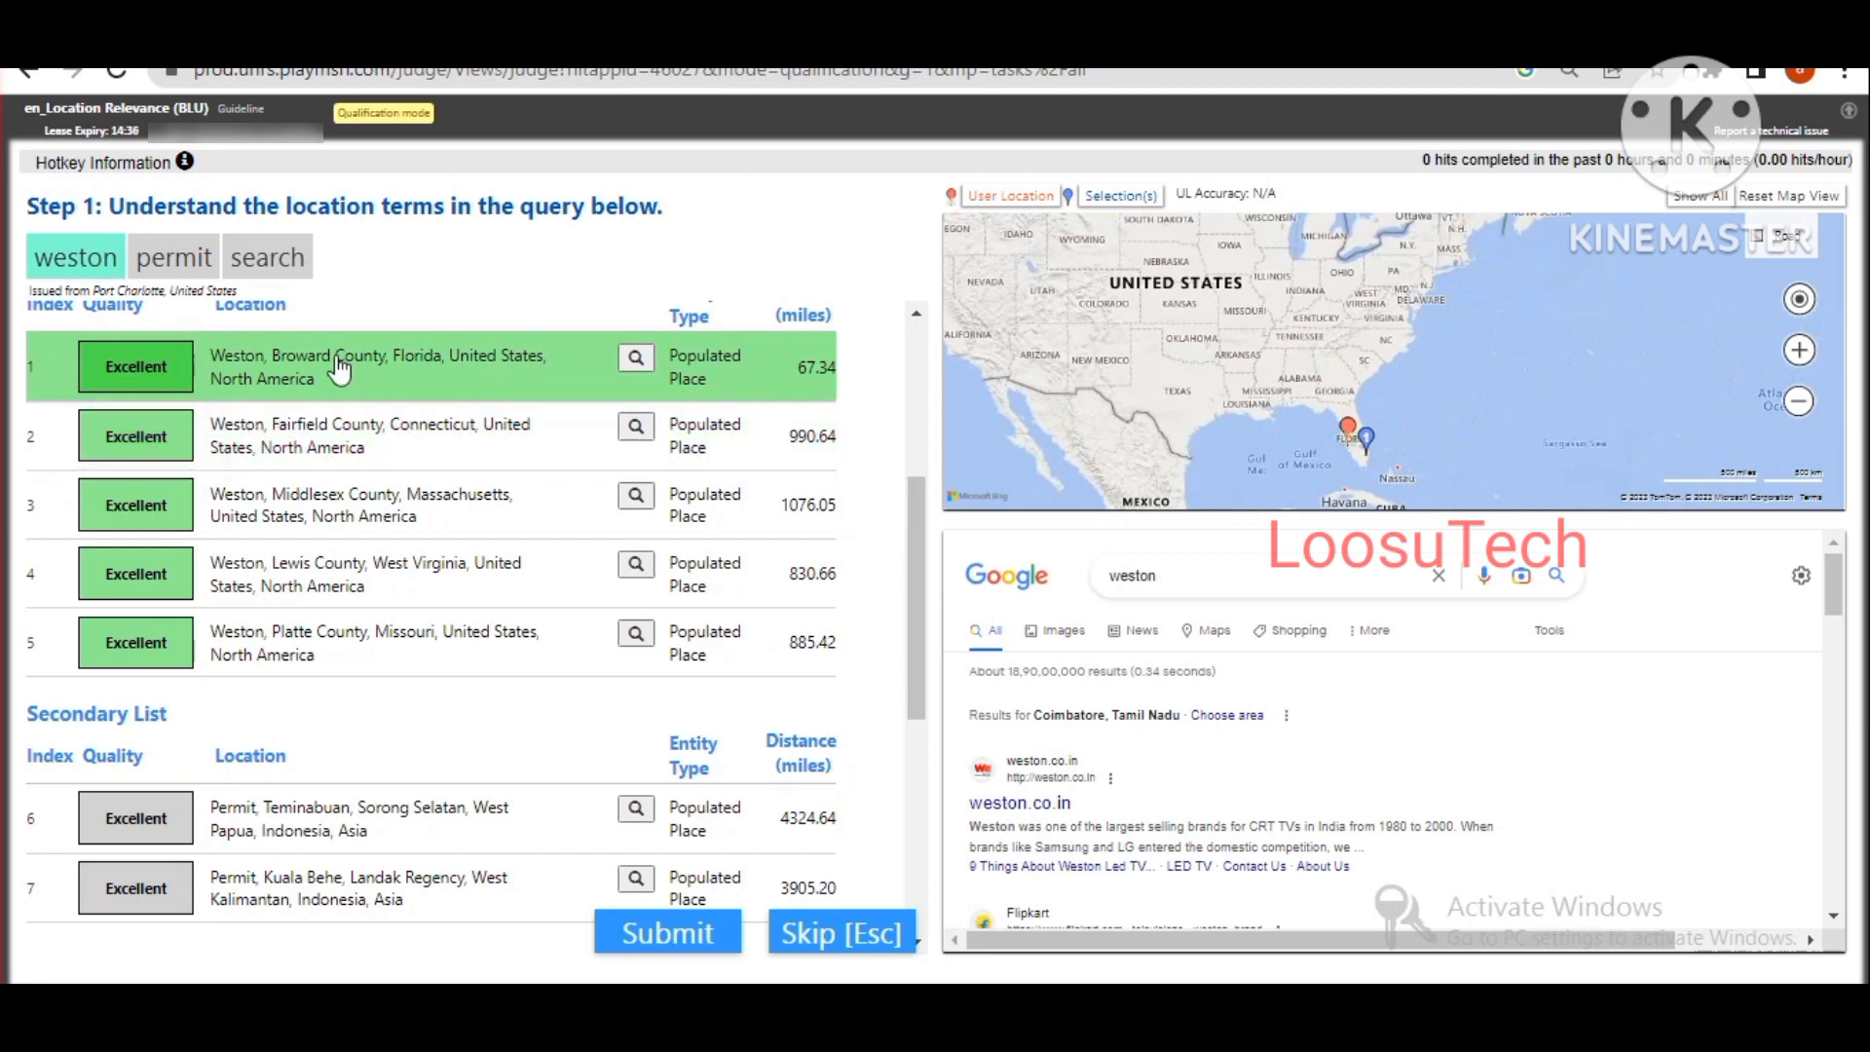
scroll(417, 605, "down", 6)
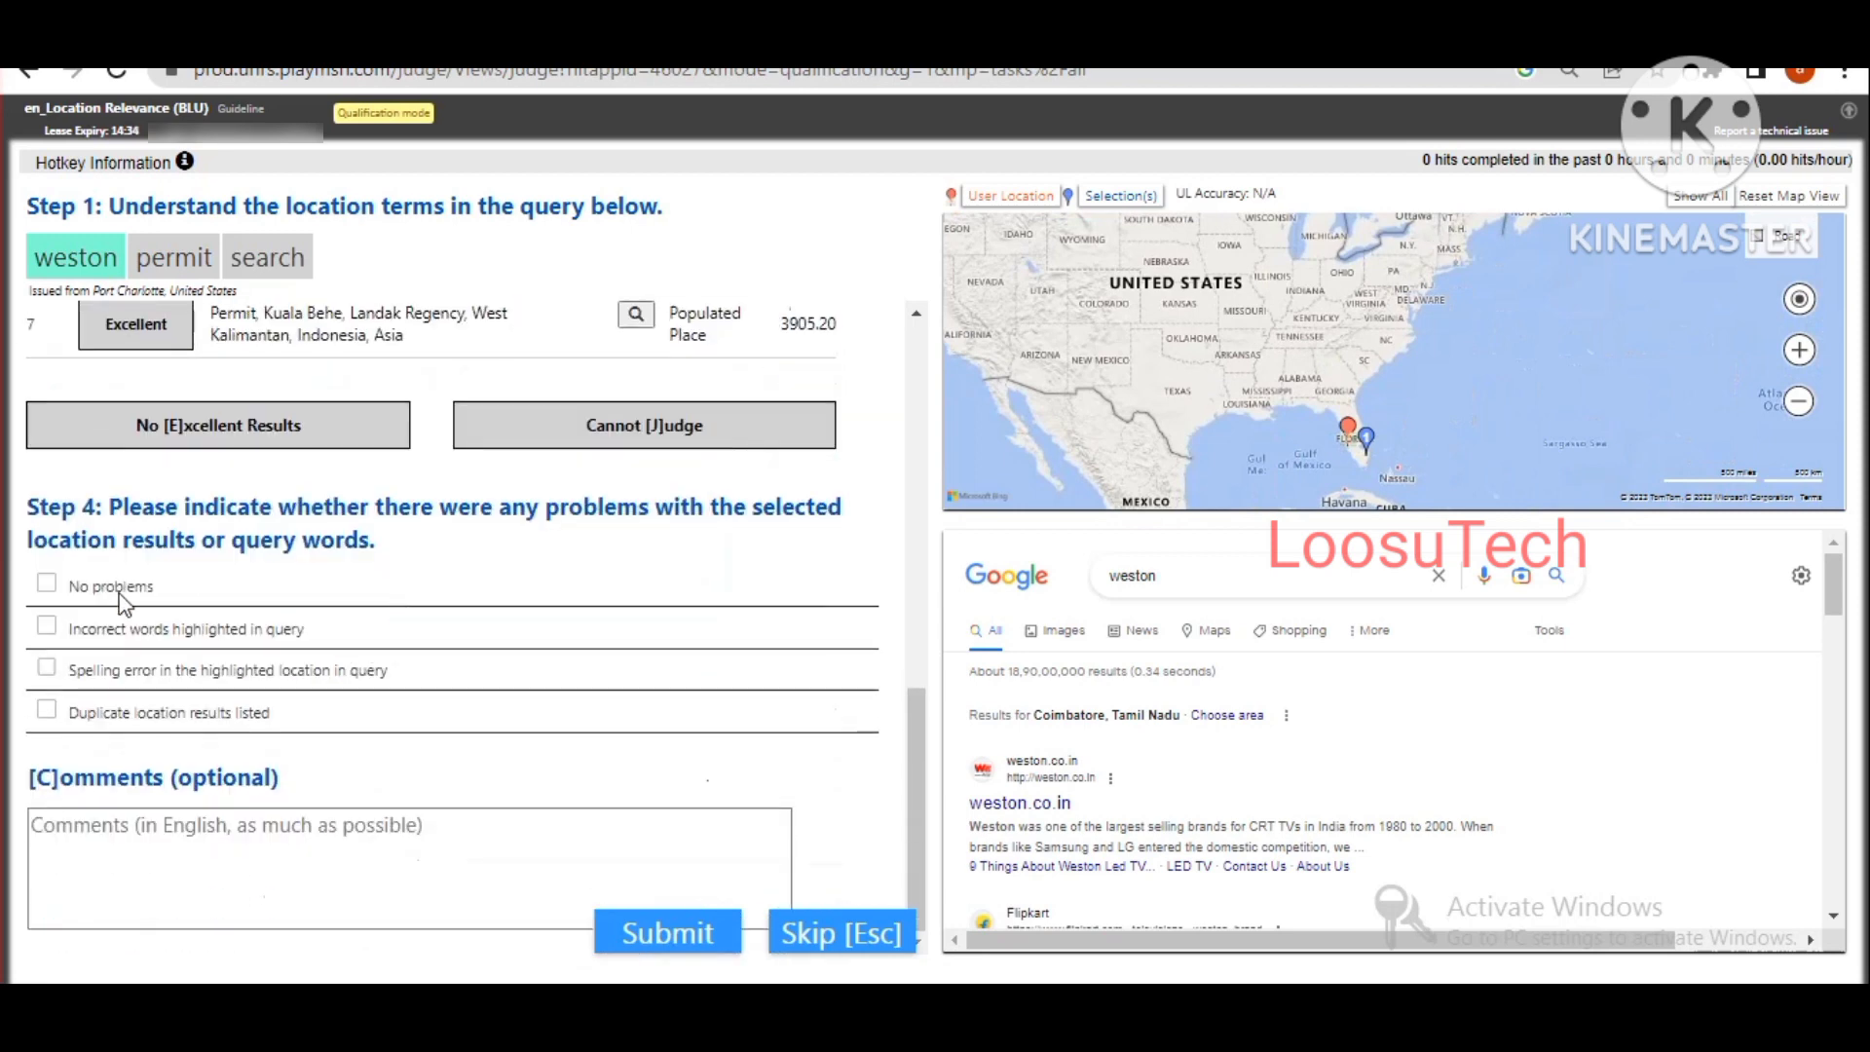
left_click(651, 935)
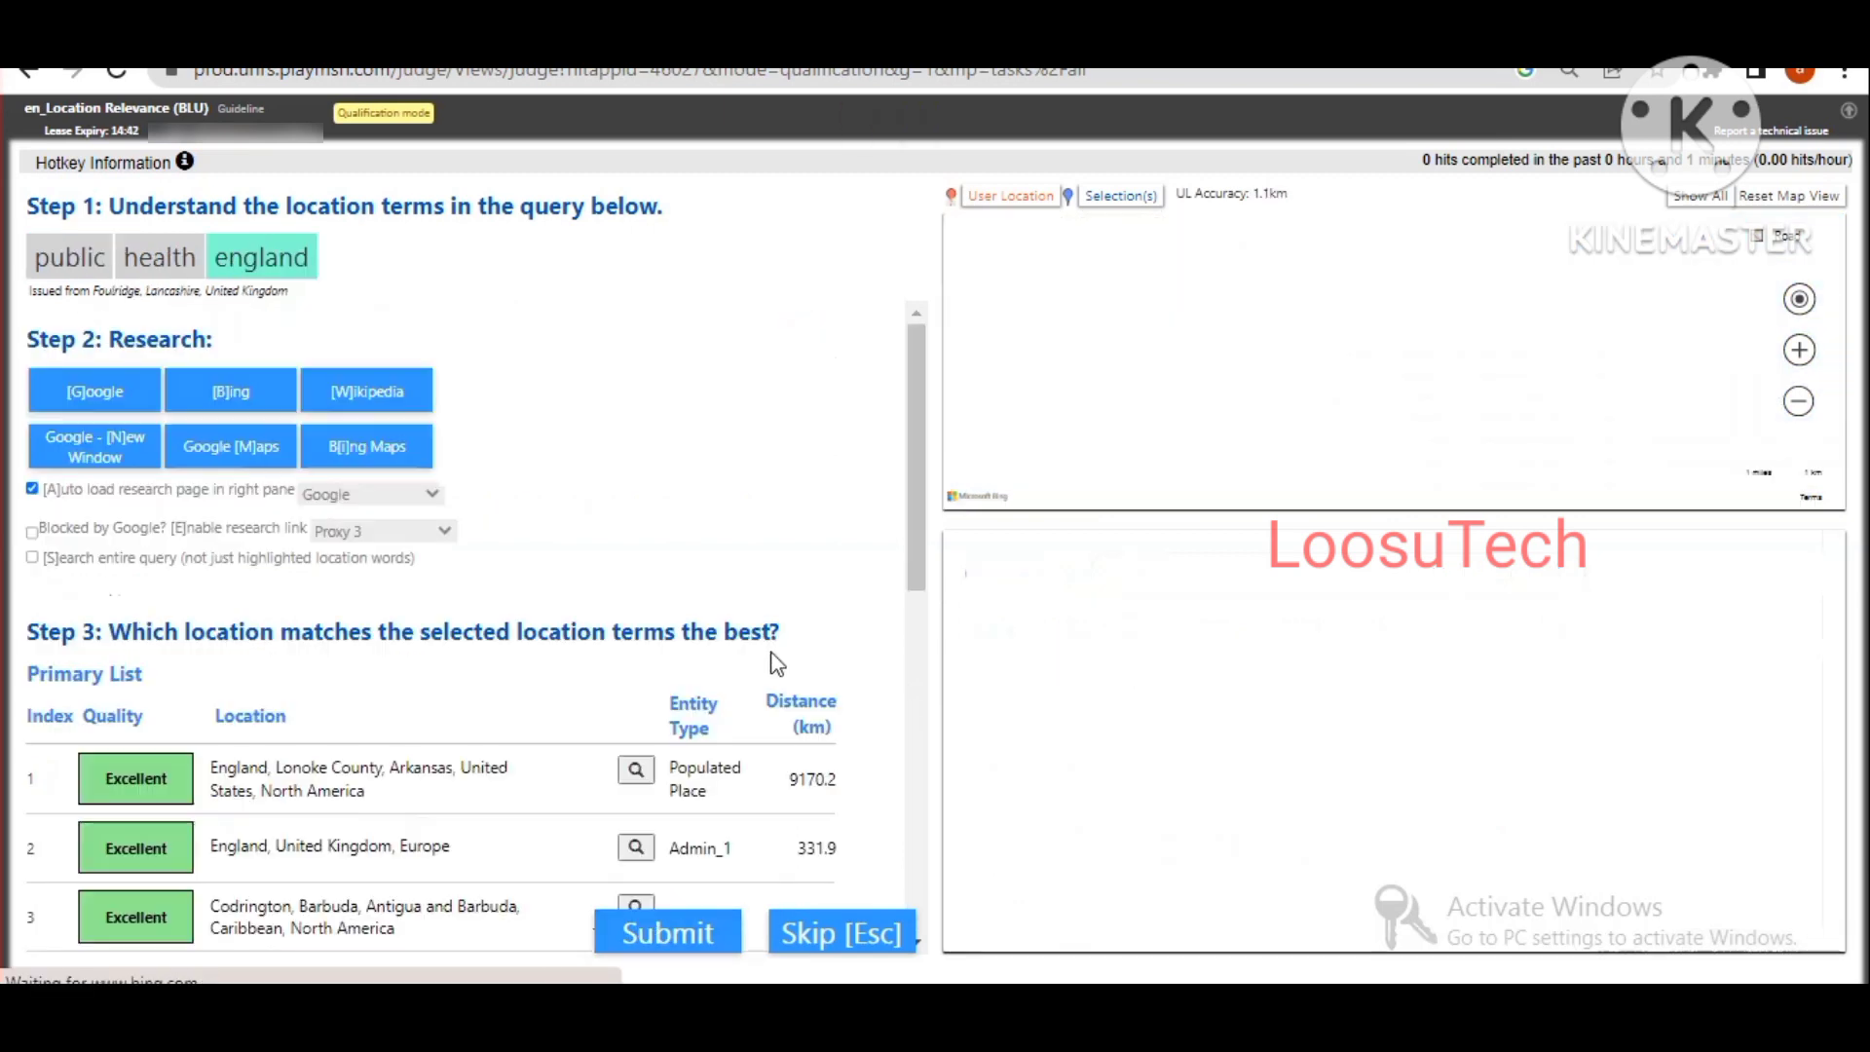
Step: Rate England, United Kingdom, Europe Excellent for 'public health england', tick No problems, and submit
scroll(783, 524, "down", 3)
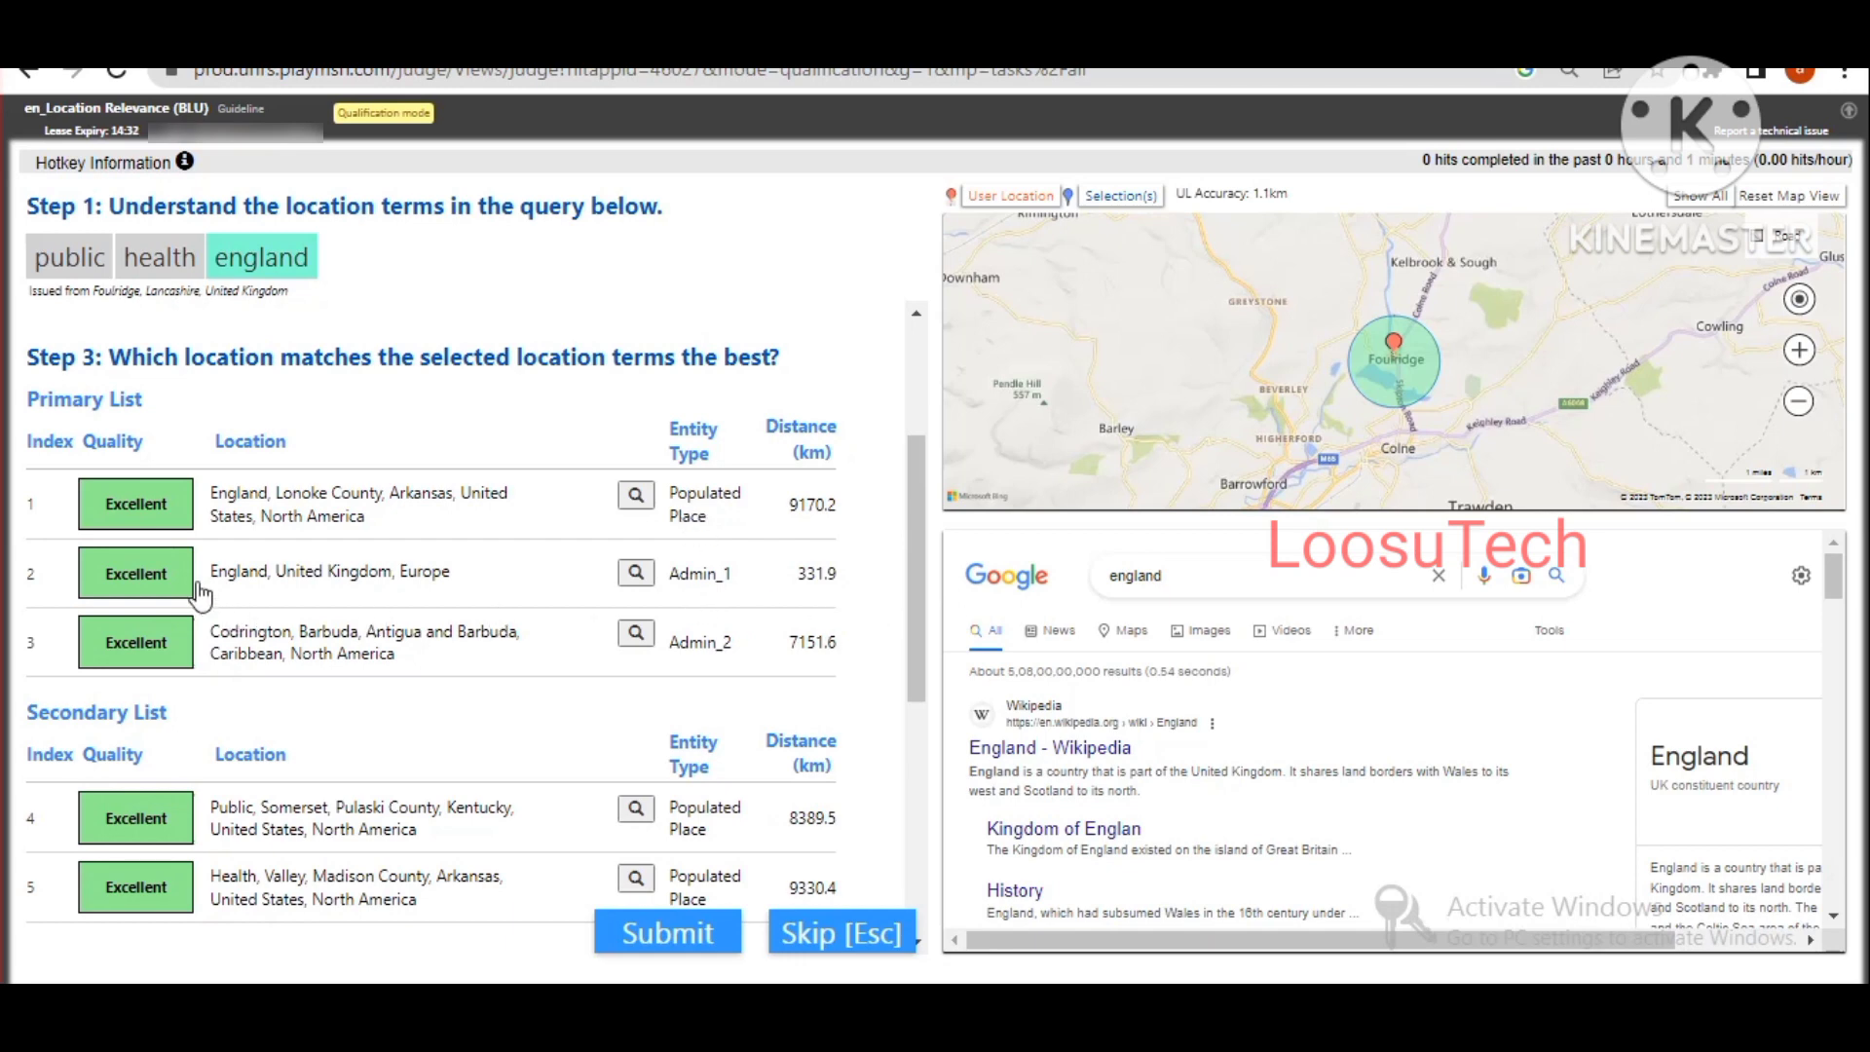
left_click(146, 579)
scroll(402, 791, "down", 2)
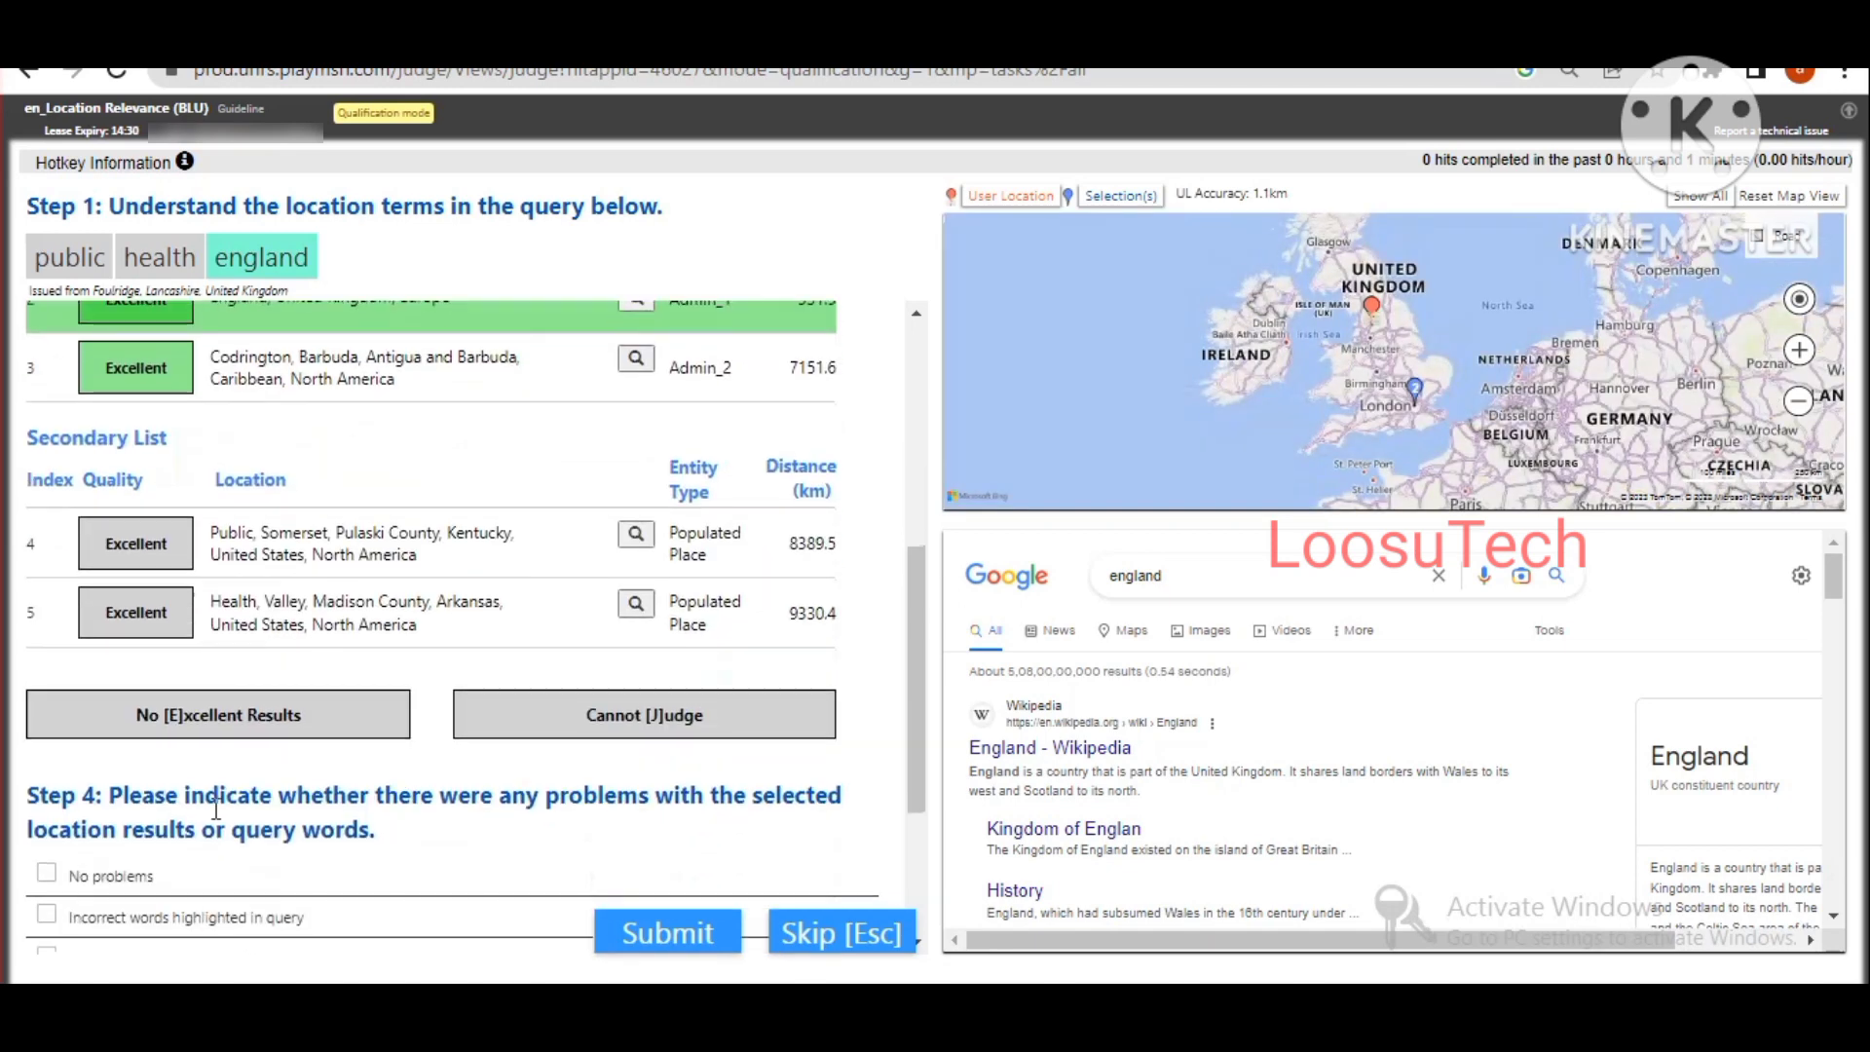
left_click(51, 876)
left_click(635, 937)
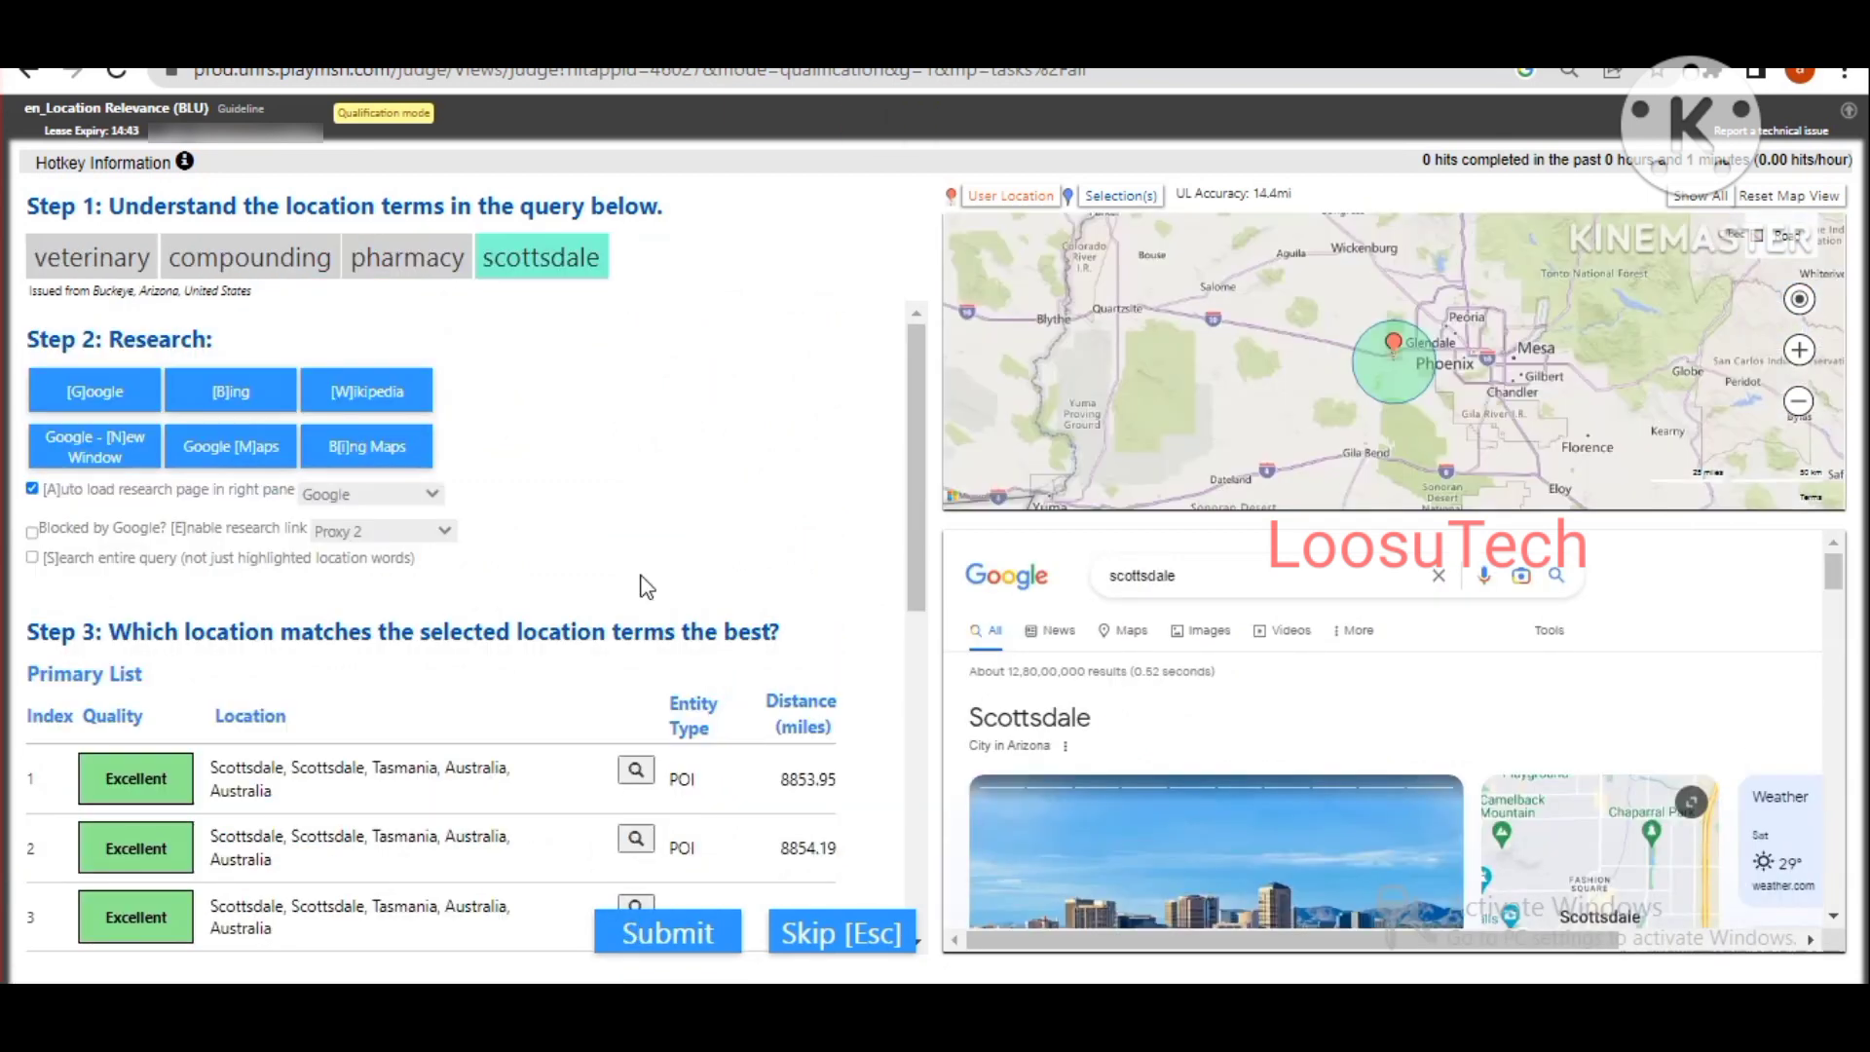
Step: Rate Scottsdale, Maricopa County, Arizona Excellent for the pharmacy query, tick No problems, and submit
scroll(643, 585, "down", 3)
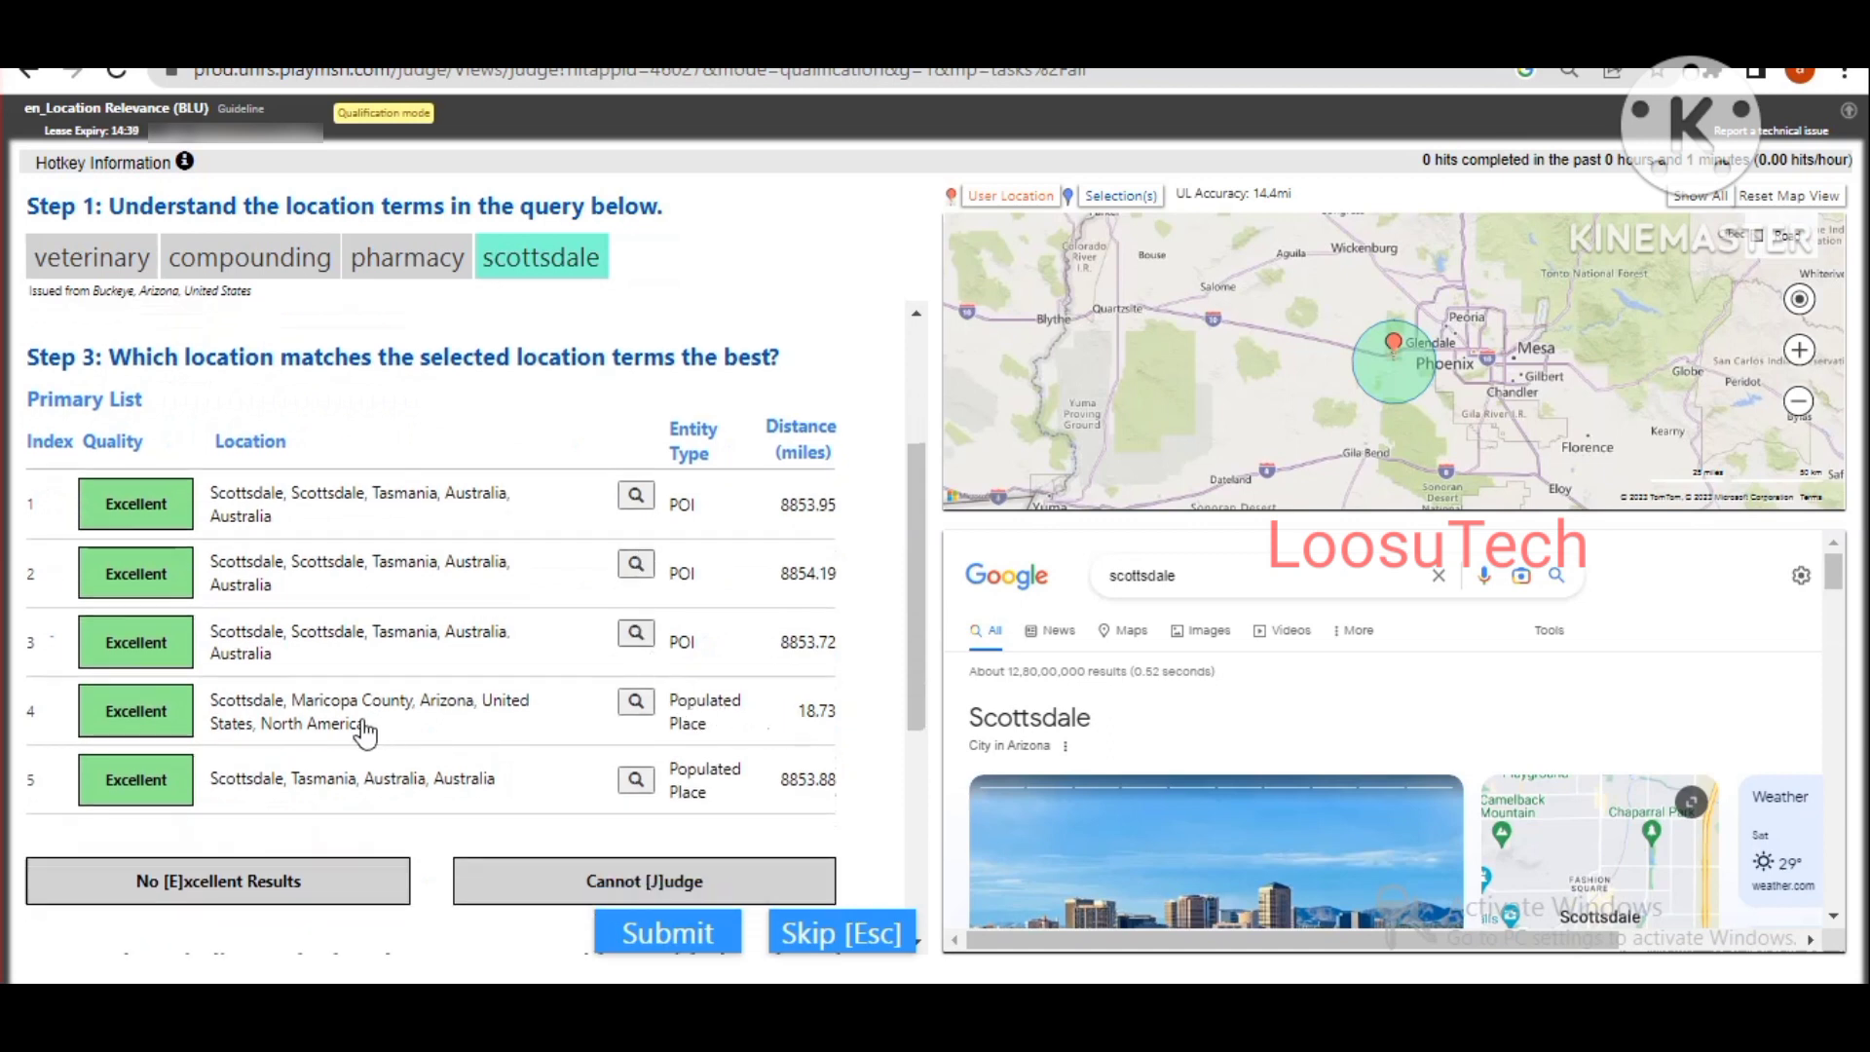
left_click(172, 723)
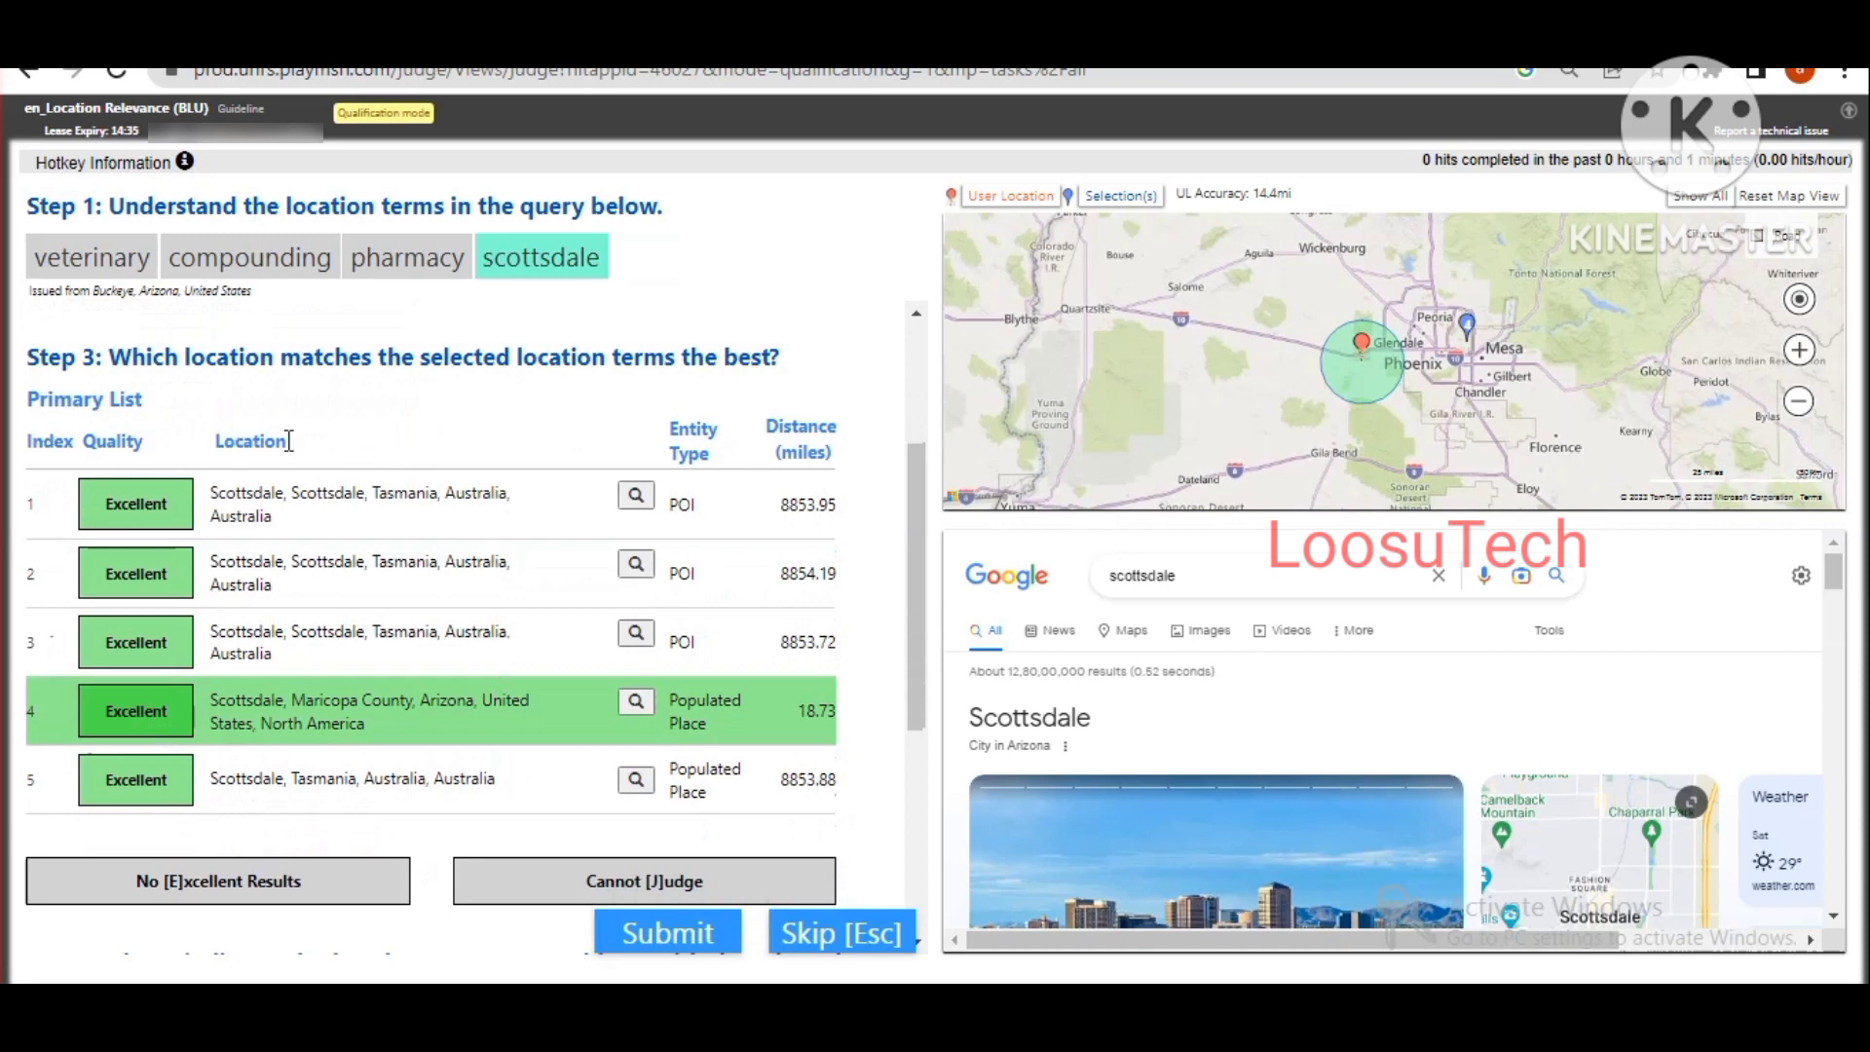
scroll(330, 429, "down", 4)
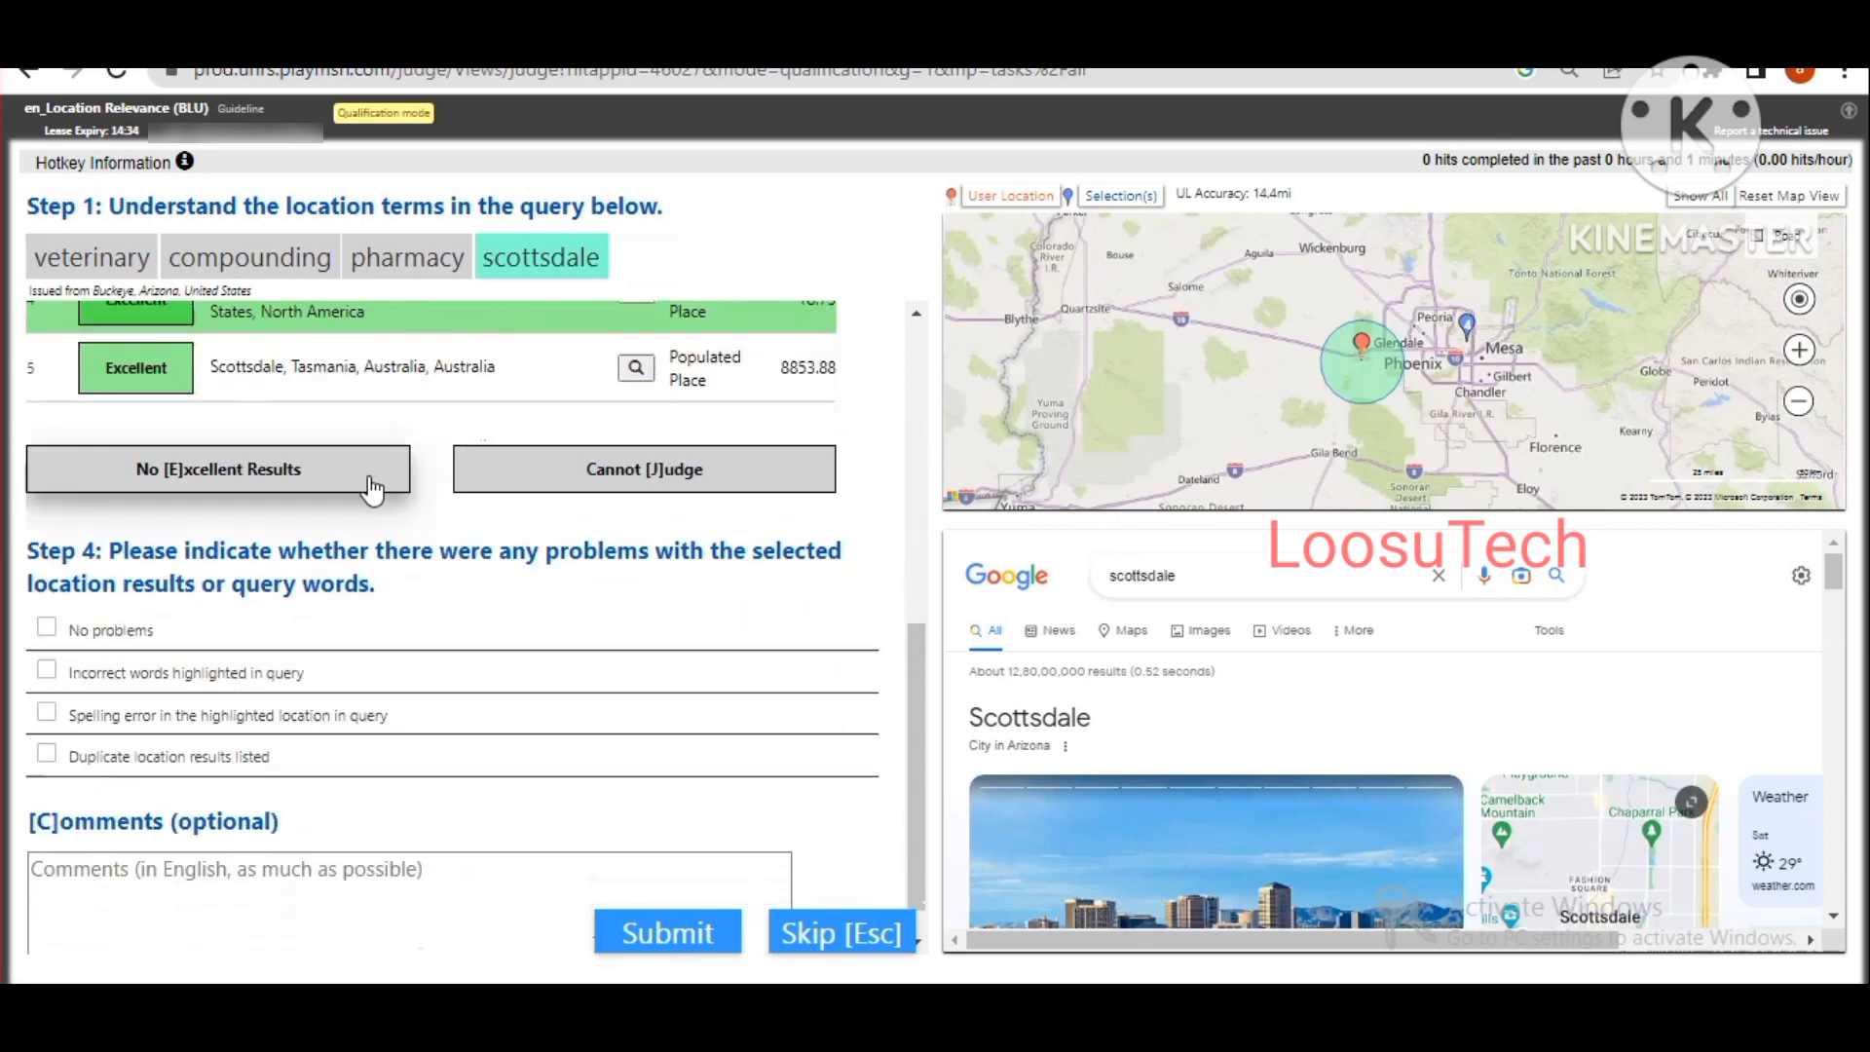
left_click(47, 628)
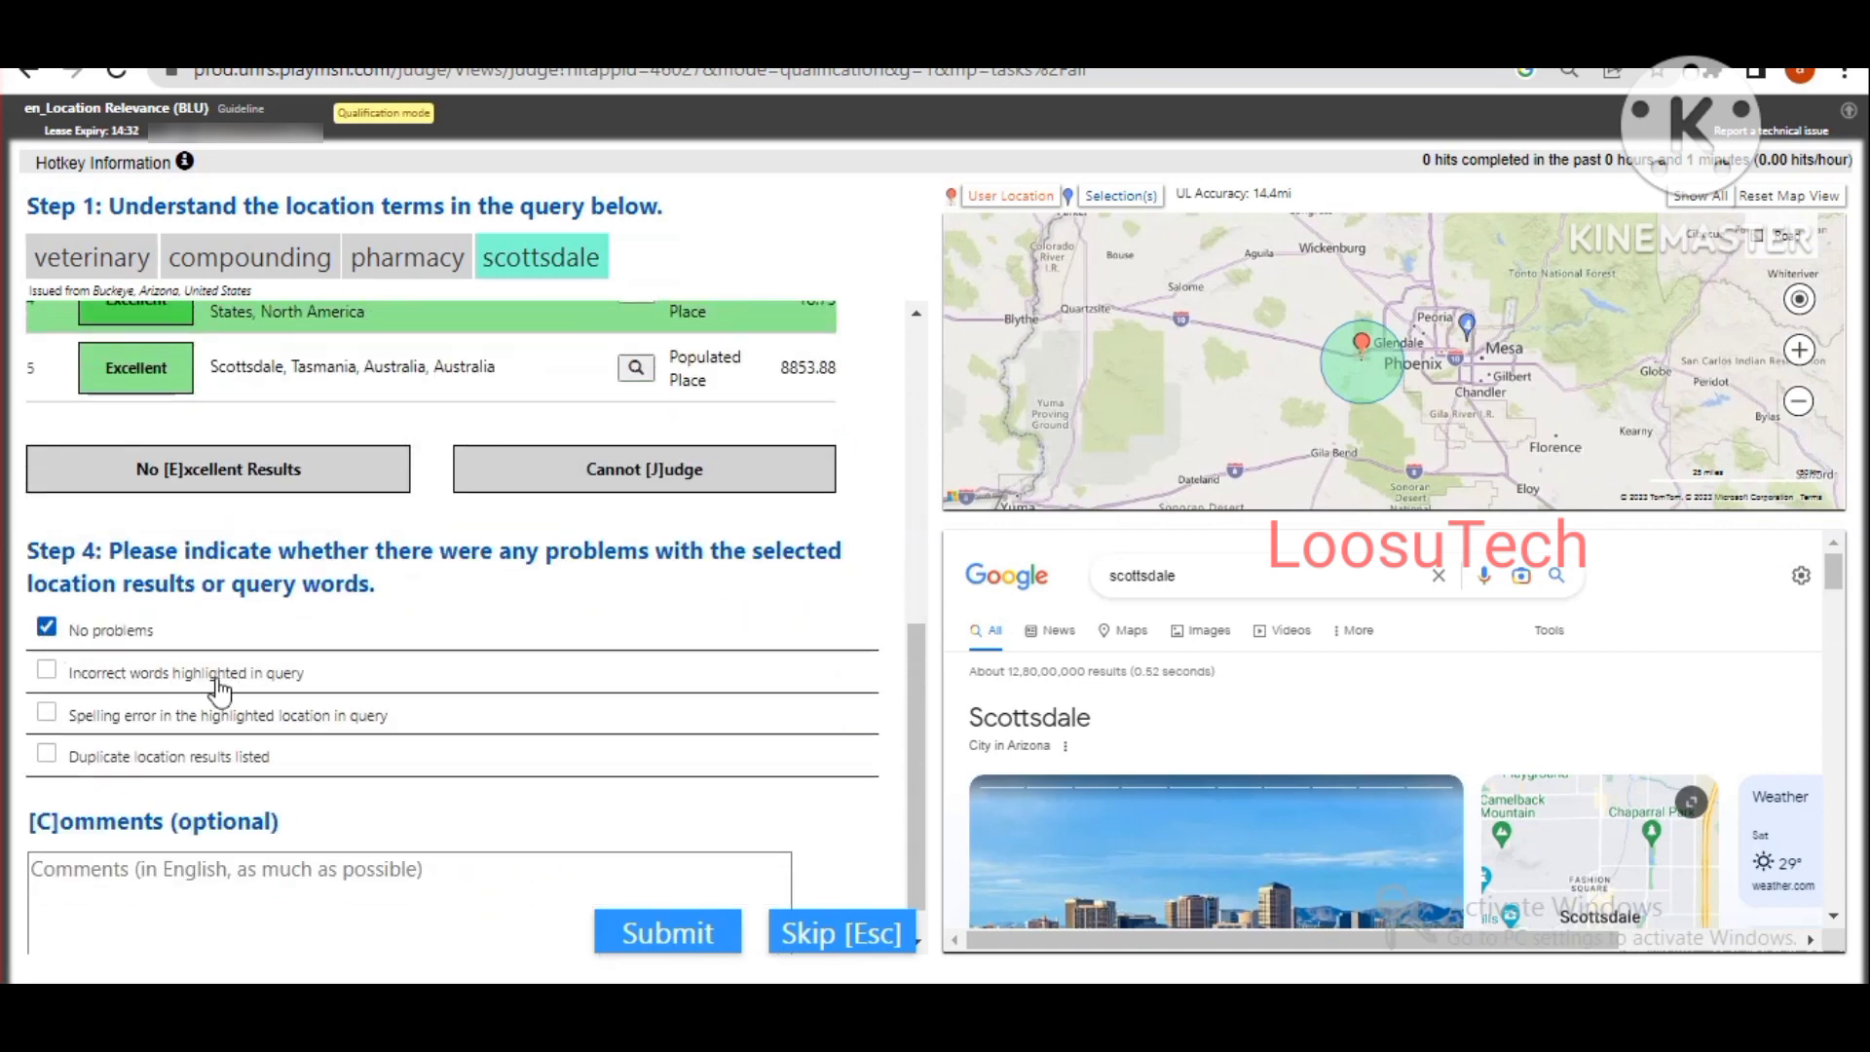
left_click(662, 930)
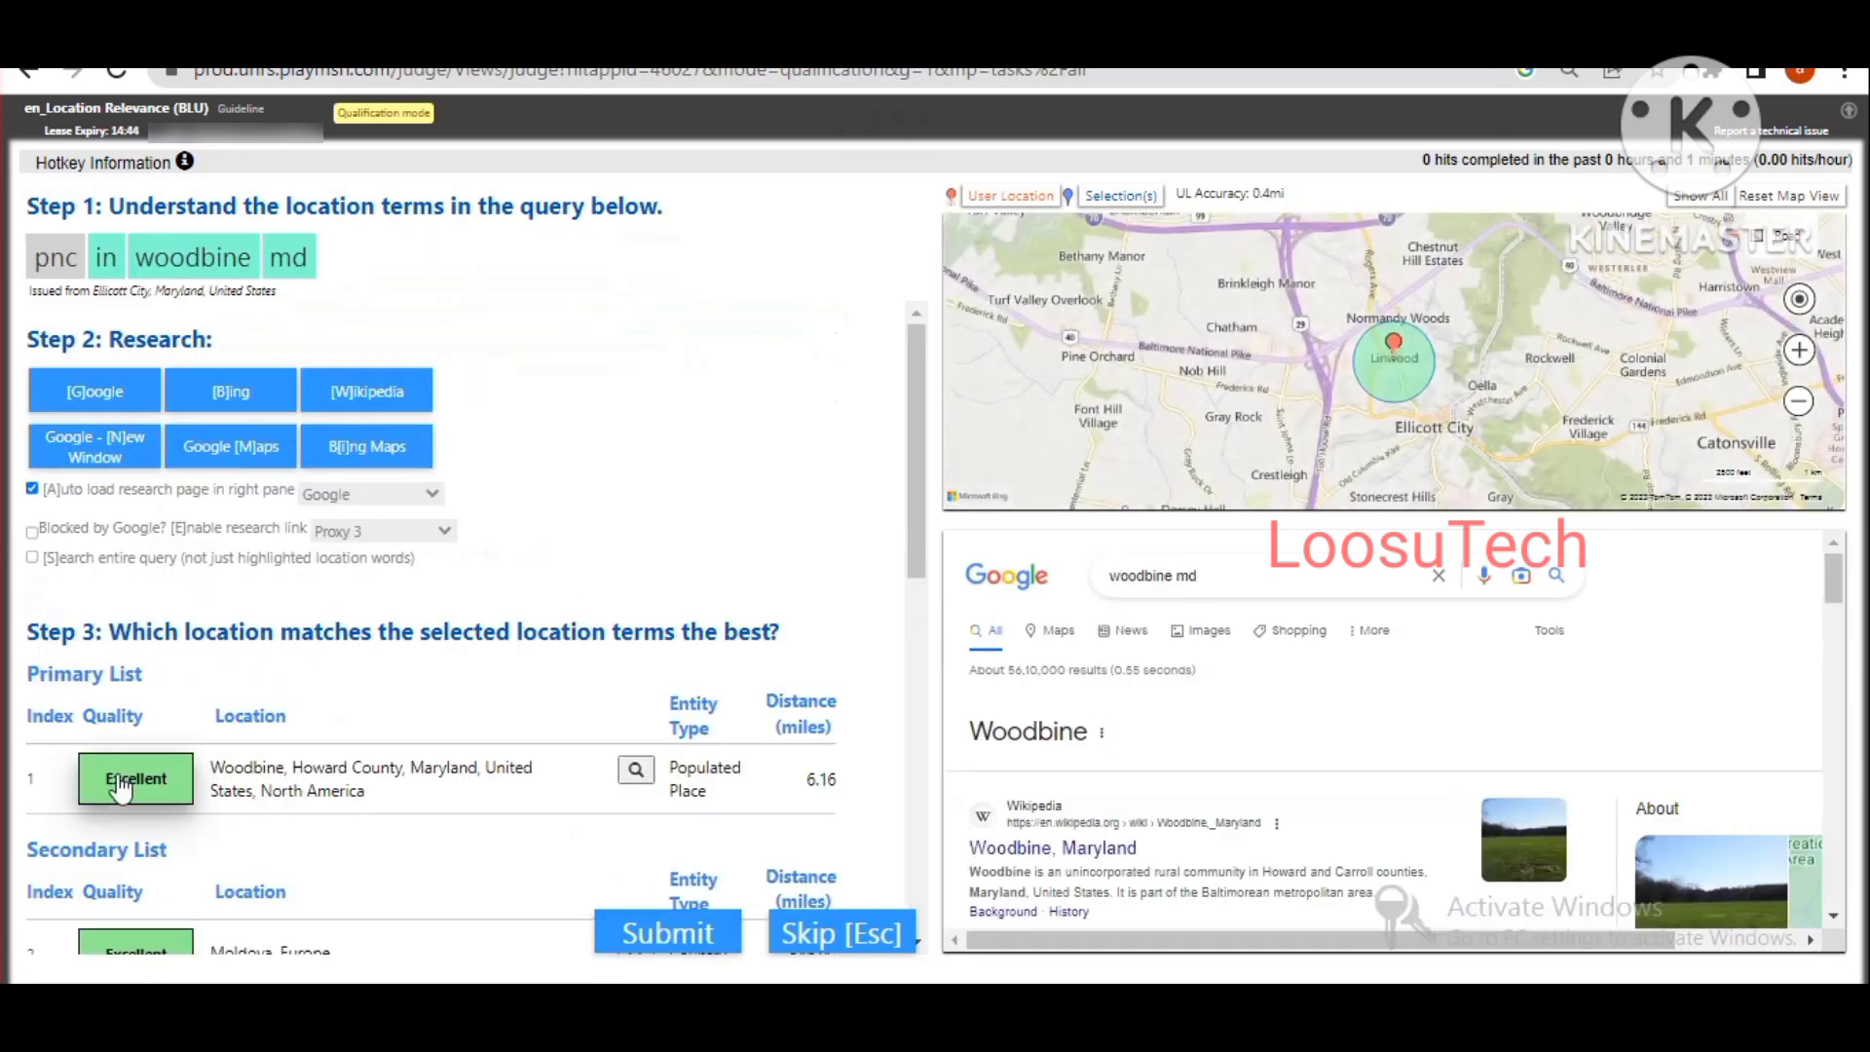
Step: Rate Woodbine, Howard County, Maryland Excellent for 'pnc in woodbine md', tick No problems, and submit
left_click(120, 787)
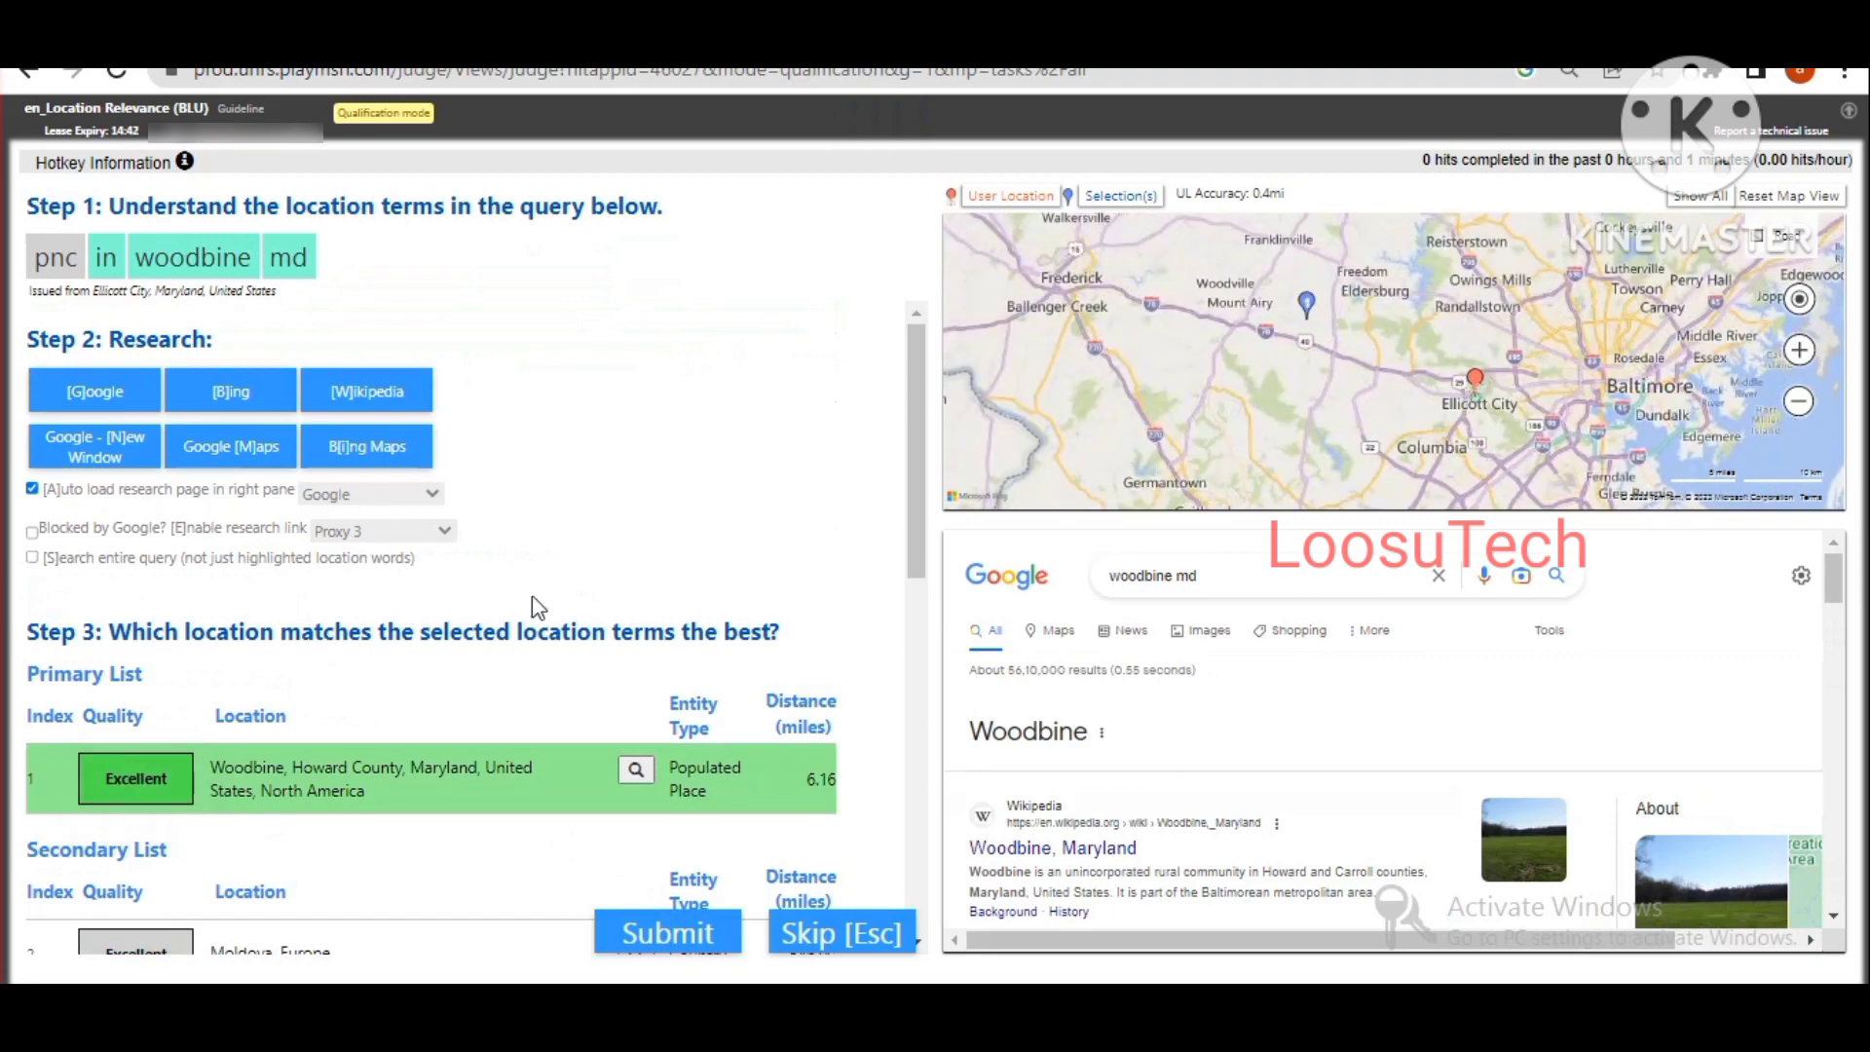
scroll(535, 605, "down", 3)
scroll(535, 602, "down", 3)
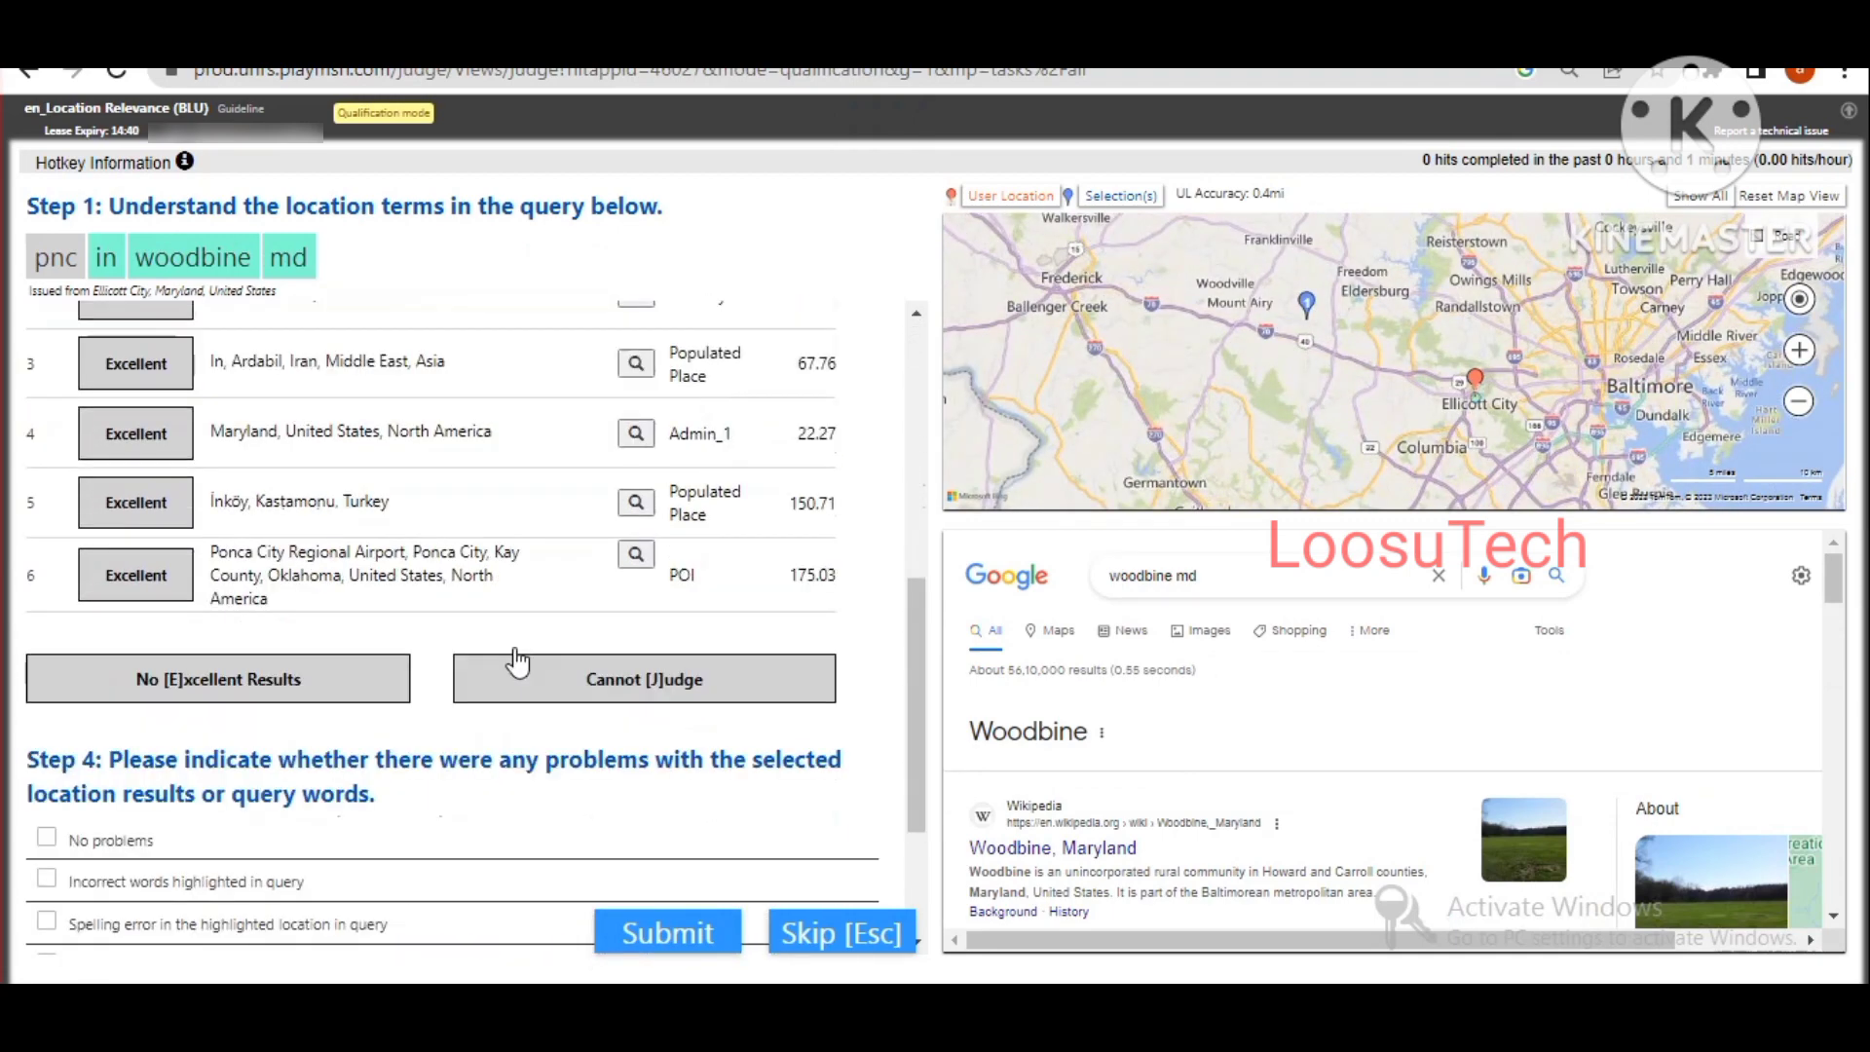
scroll(335, 600, "up", 4)
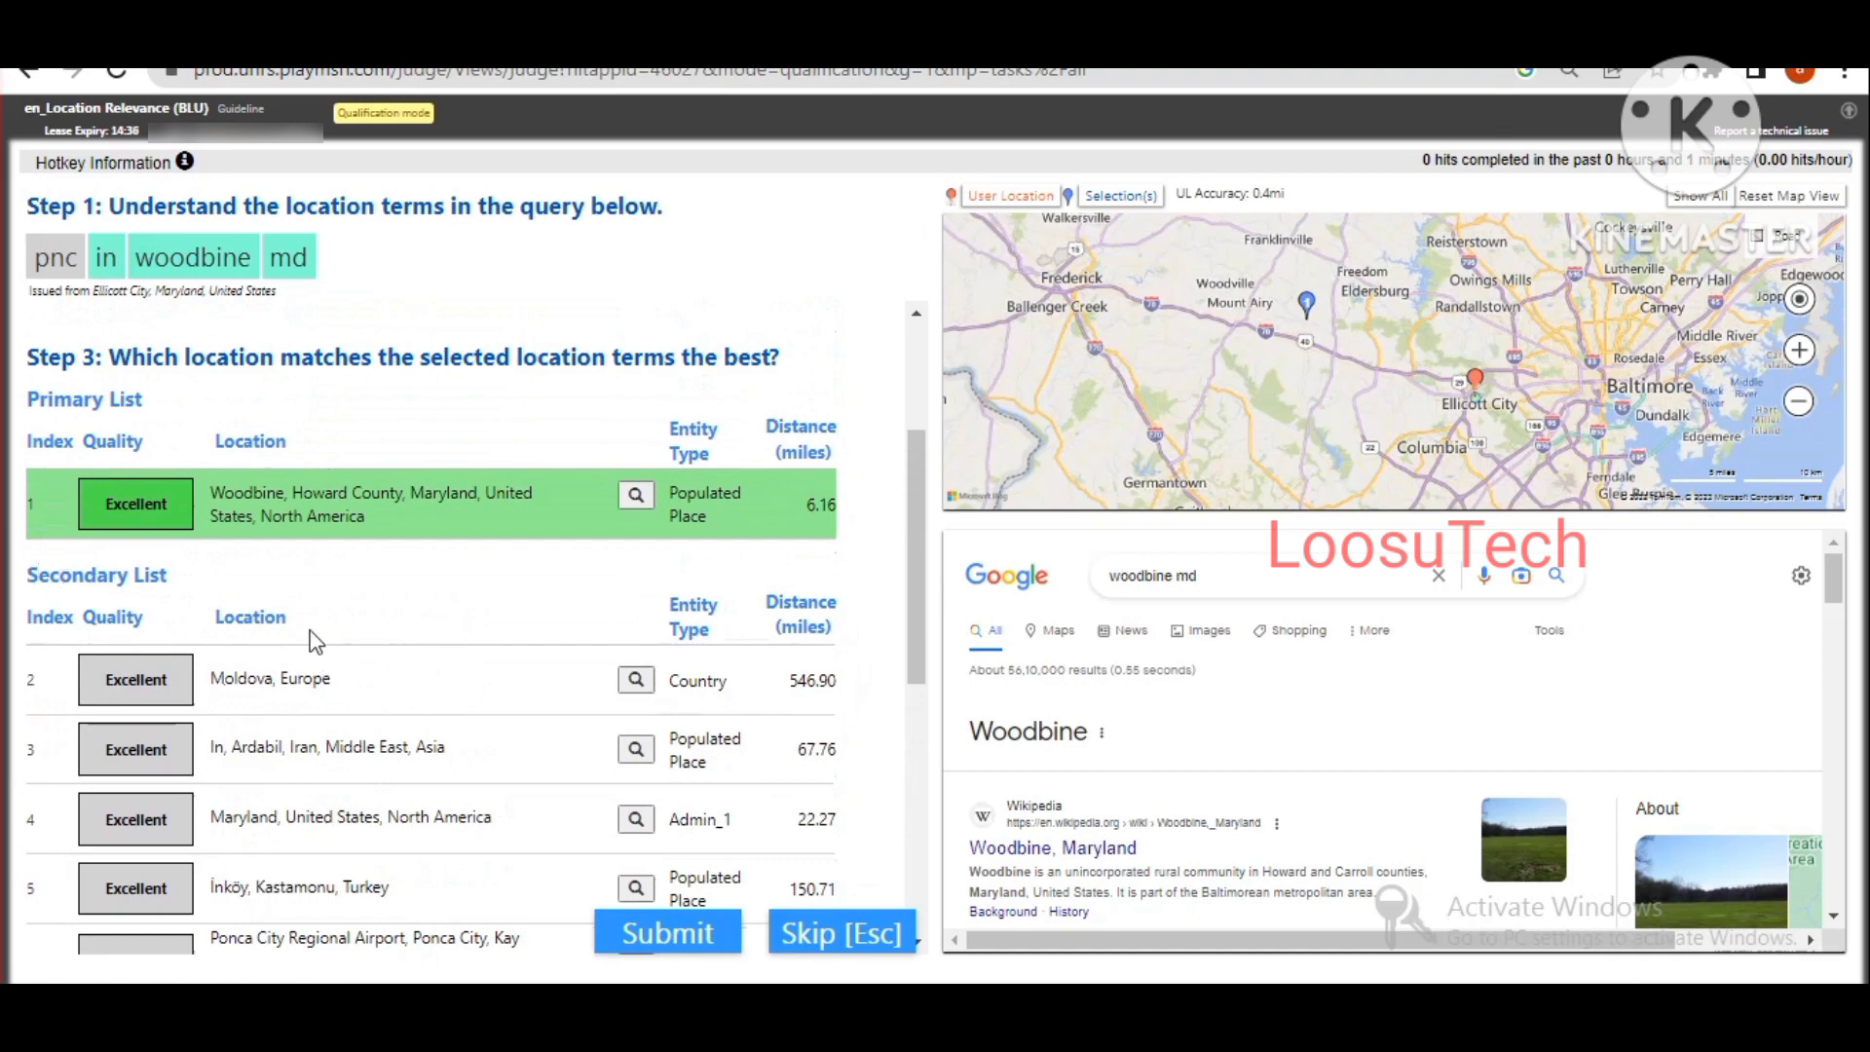
scroll(366, 678, "down", 5)
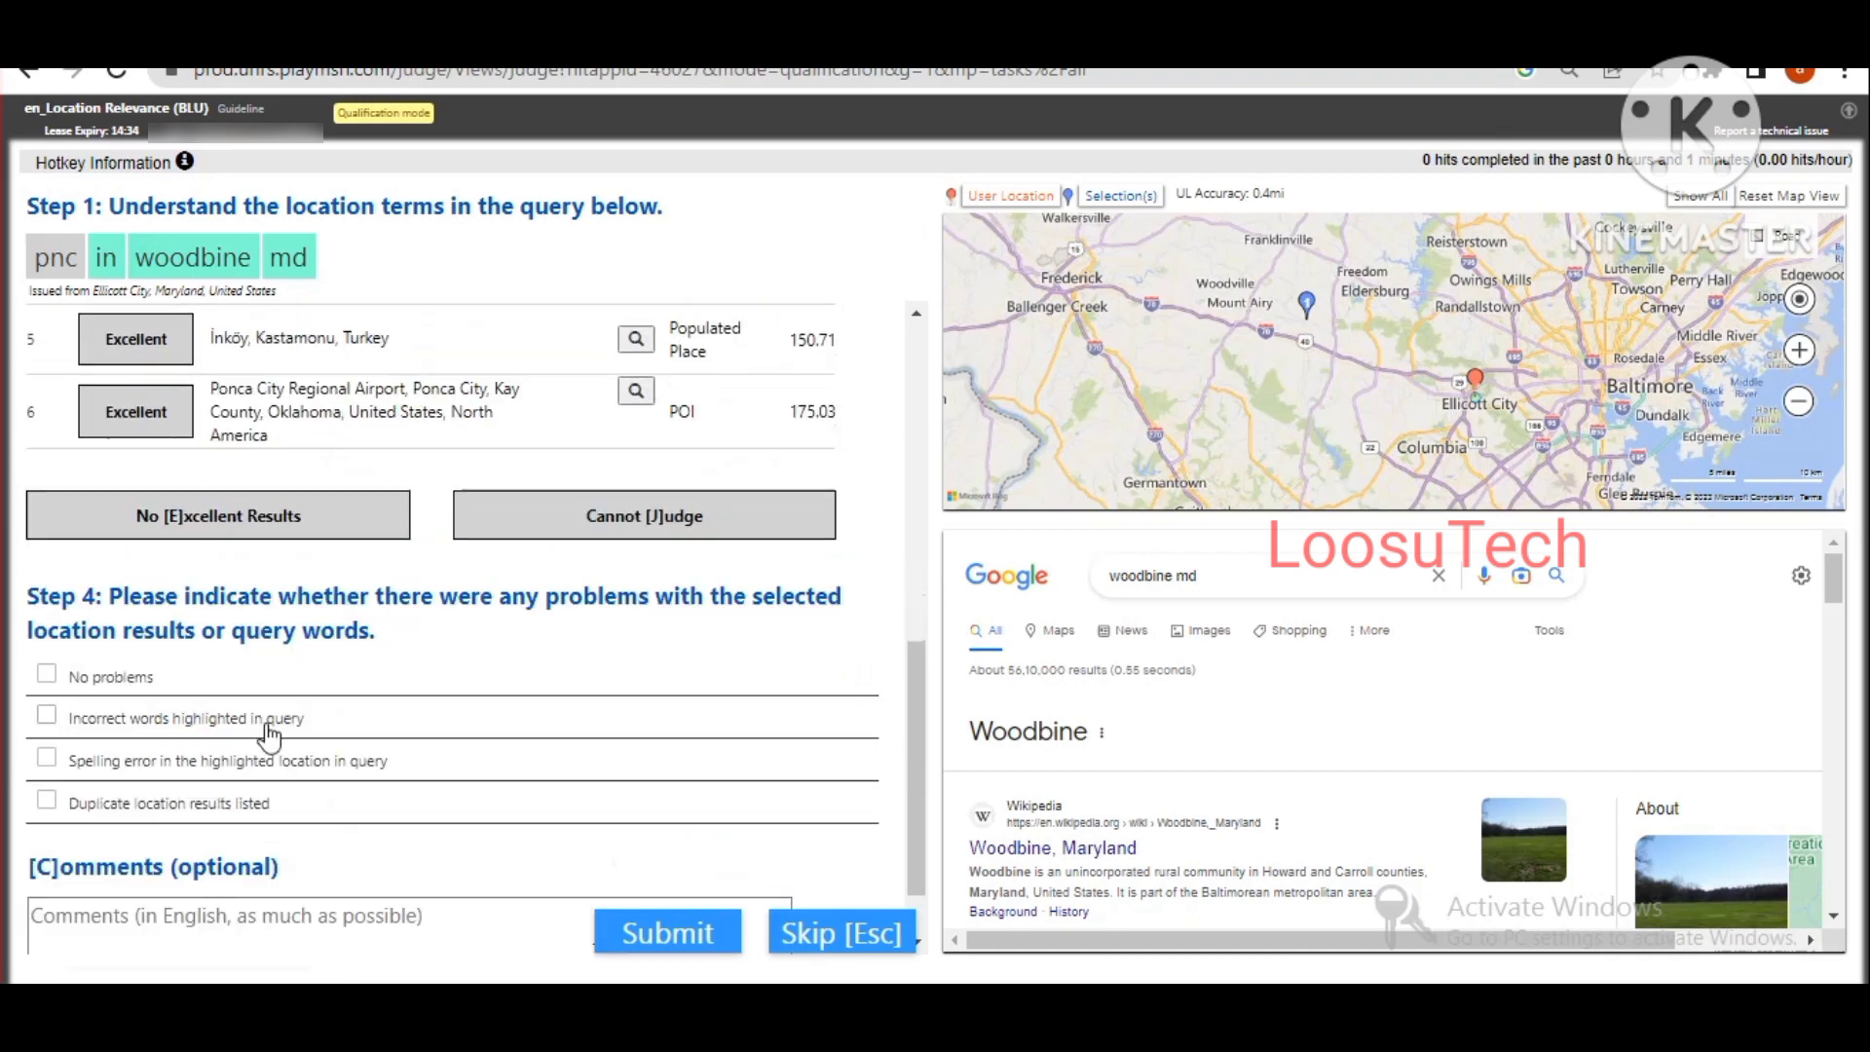
left_click(46, 674)
left_click(670, 936)
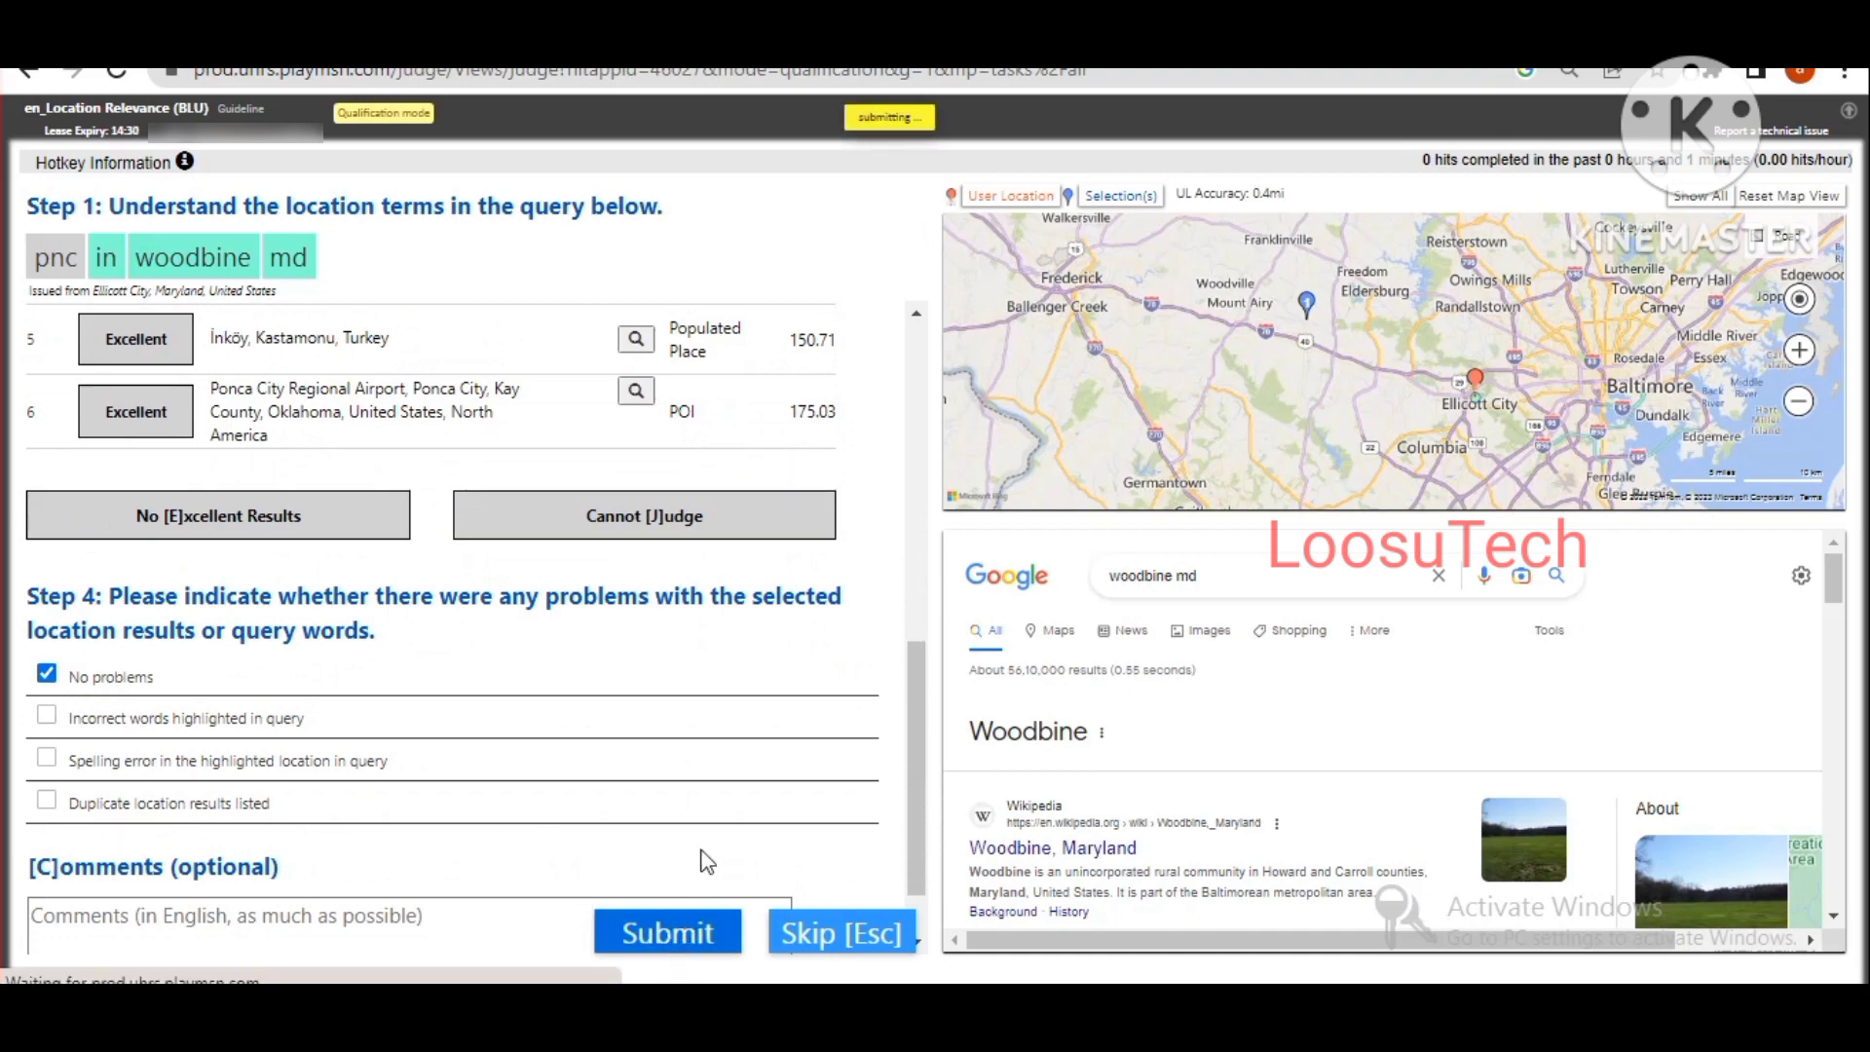
Step: Mark row 2, United Kingdom, Europe, Excellent for 'under armour uk' and submit the final judgment
scroll(693, 546, "down", 3)
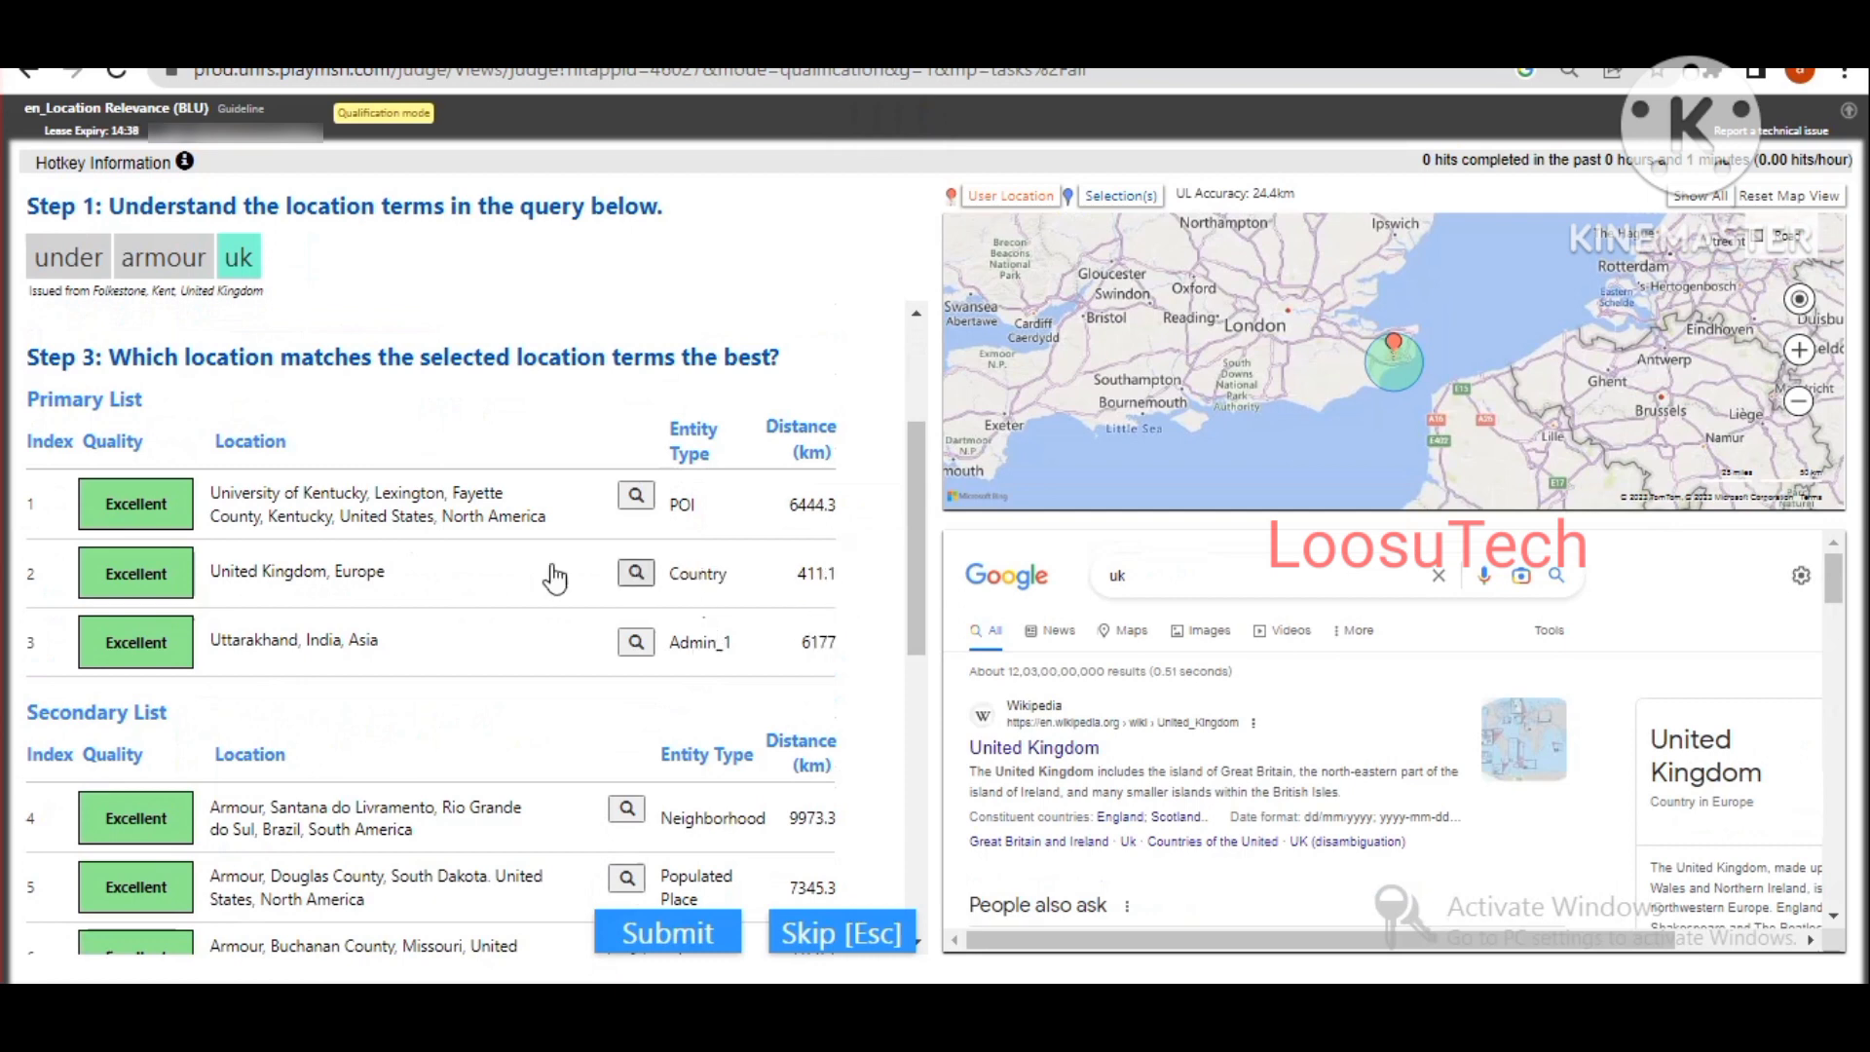
left_click(121, 596)
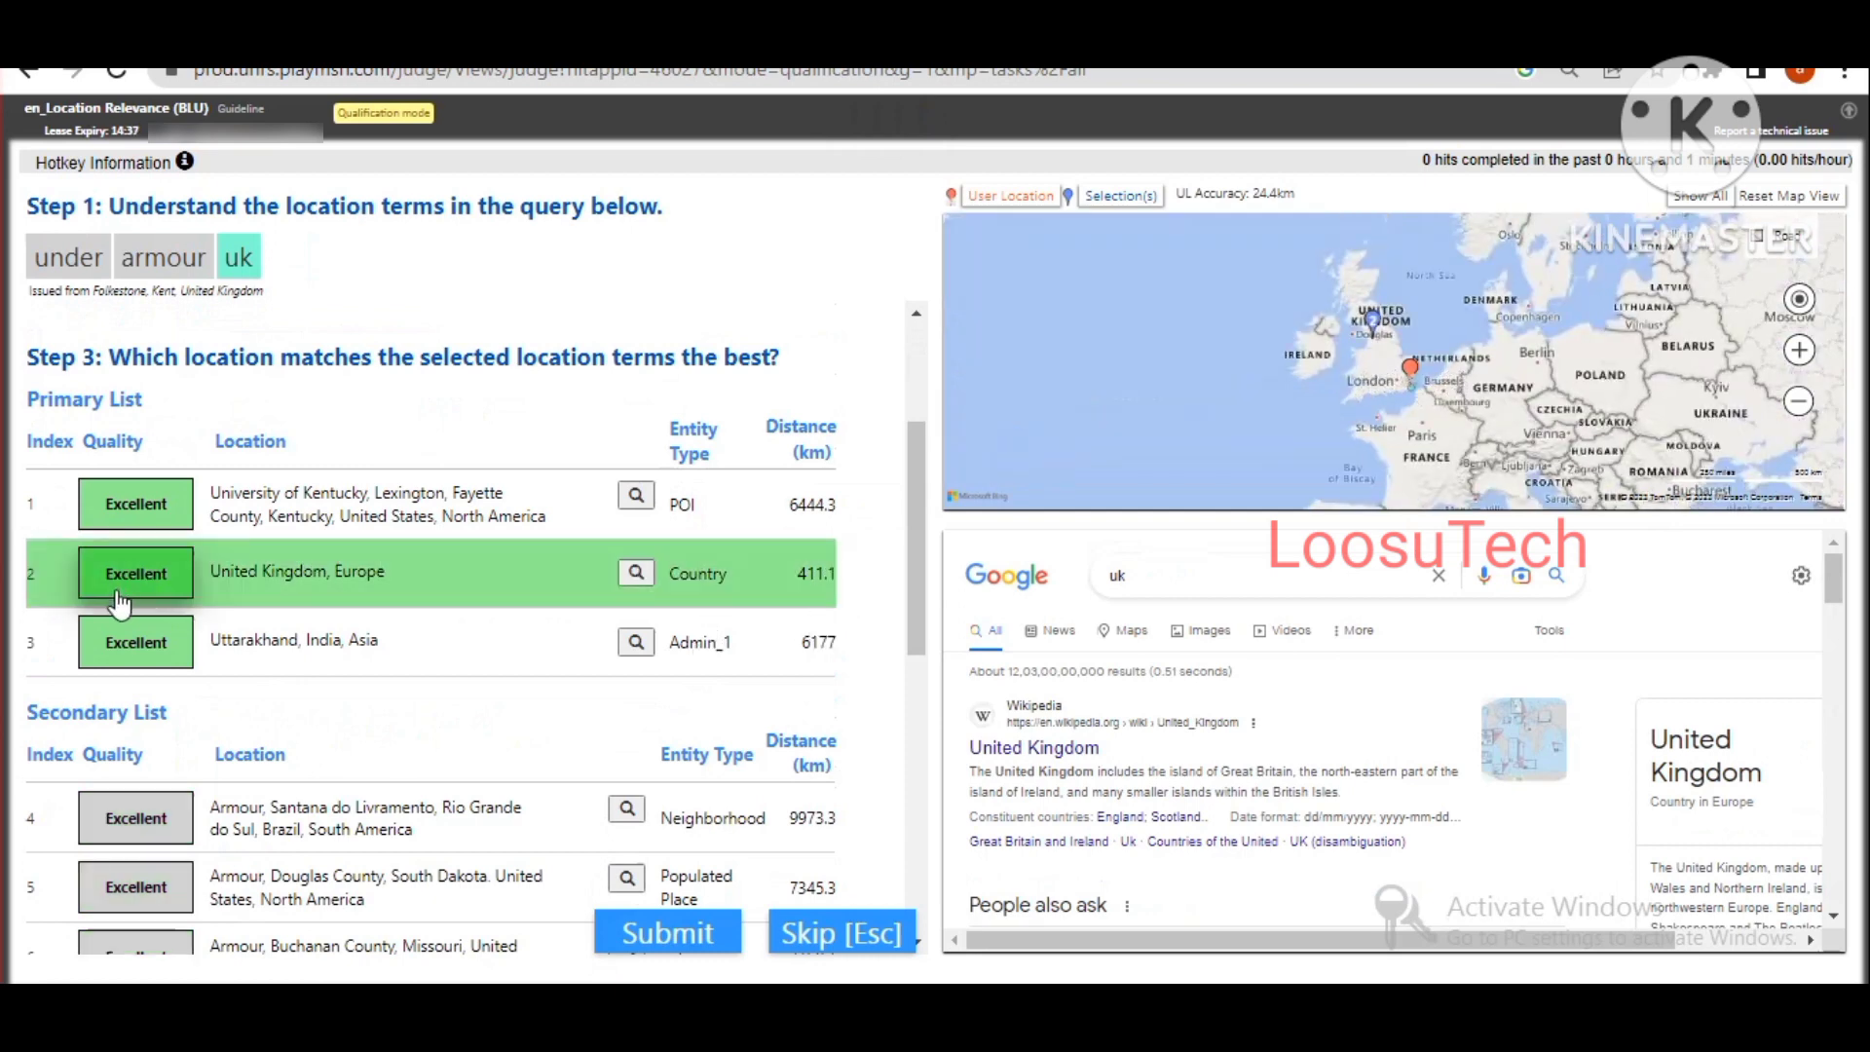
scroll(224, 717, "down", 10)
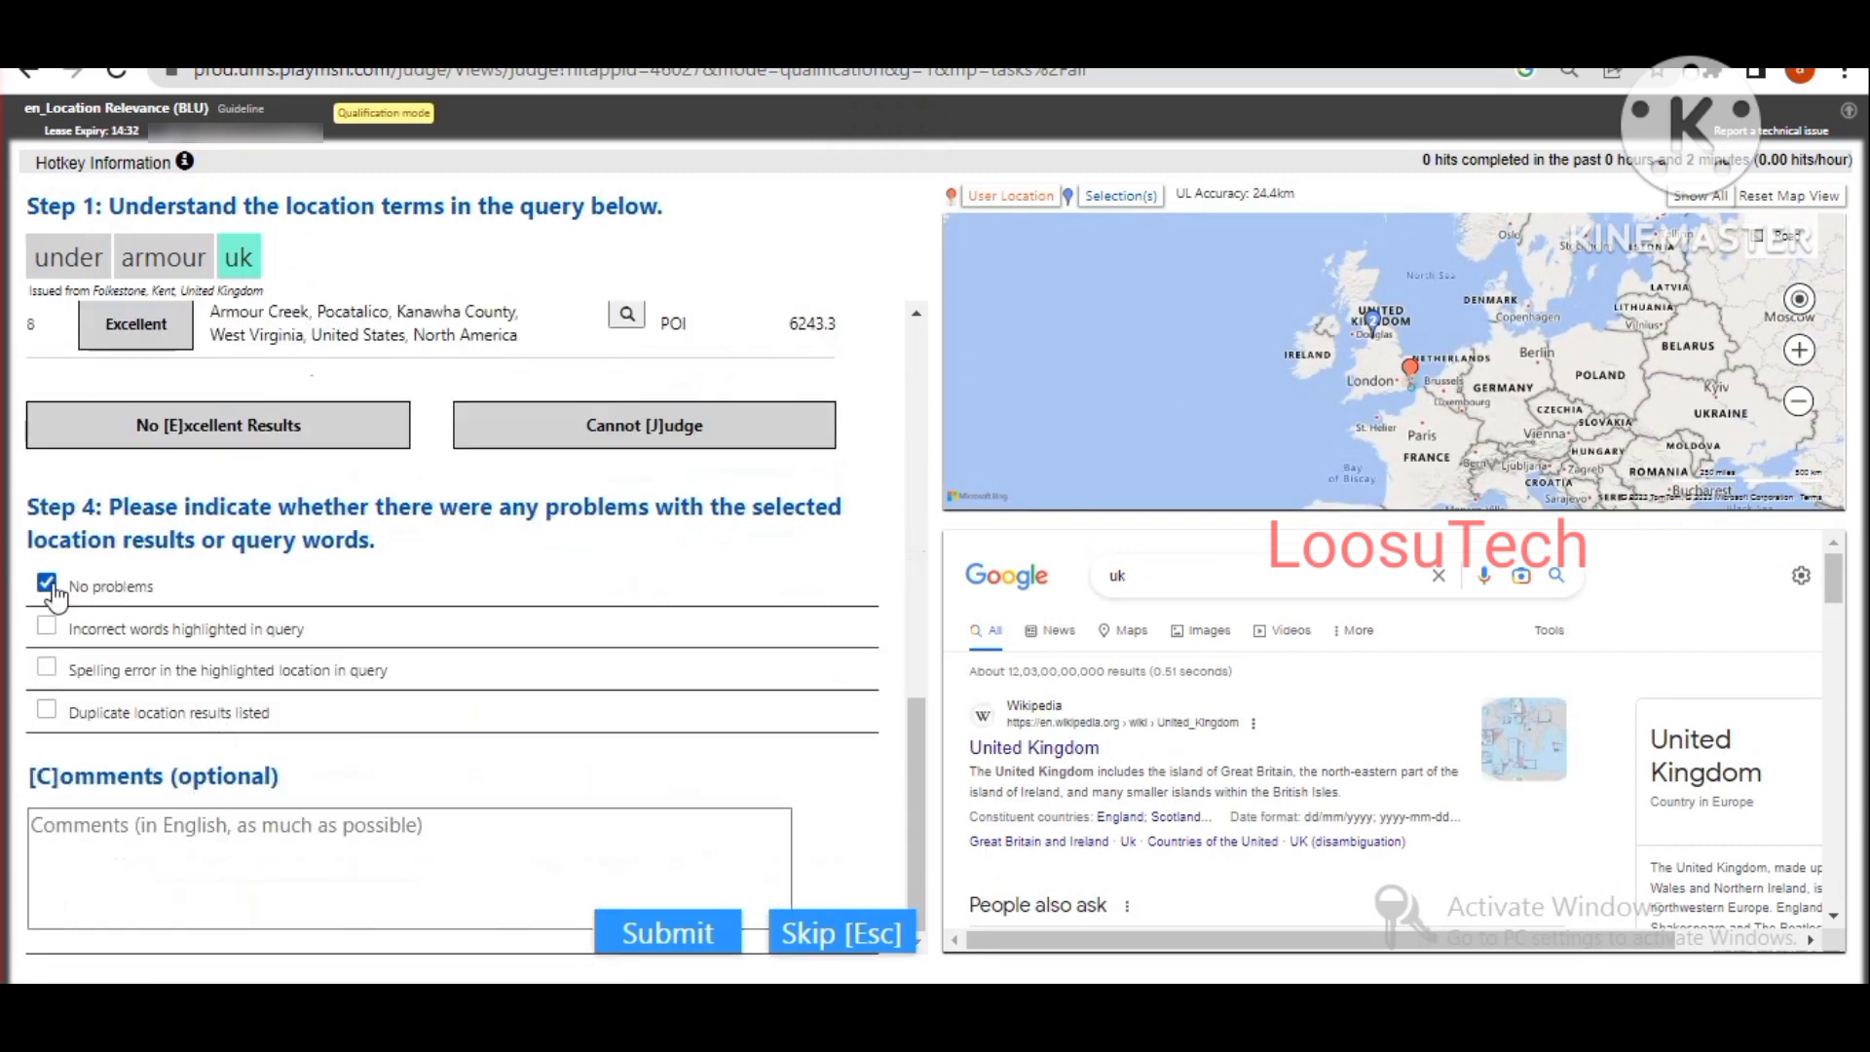
left_click(728, 933)
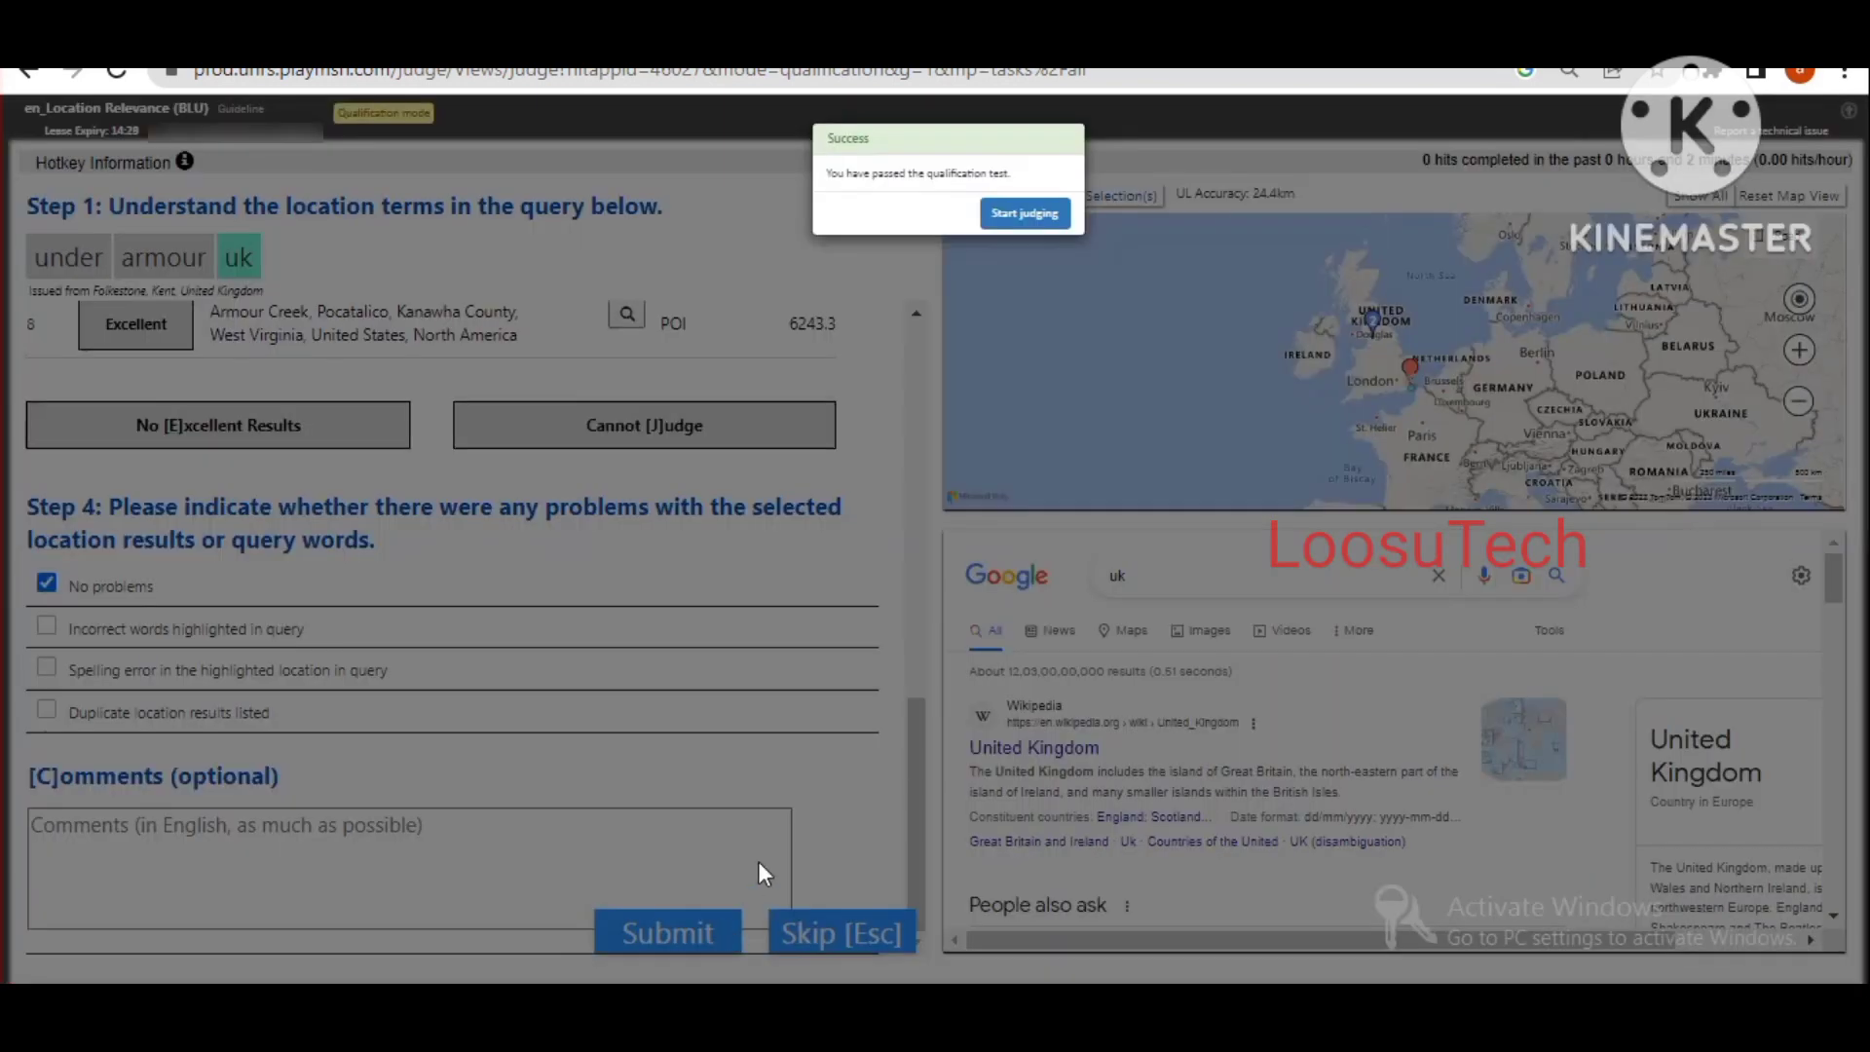